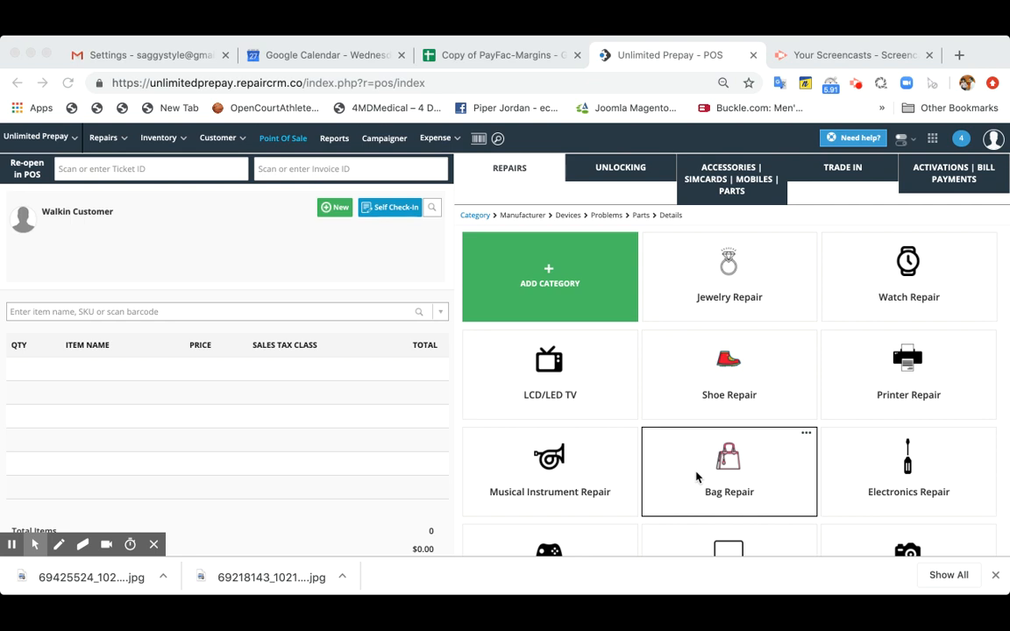
- Start a Computer Repair entry for the Laptop manufacturer with All Models as the device
{"action": "scroll", "coordinate": [403, 423], "scroll_direction": "down", "scroll_amount": 1}
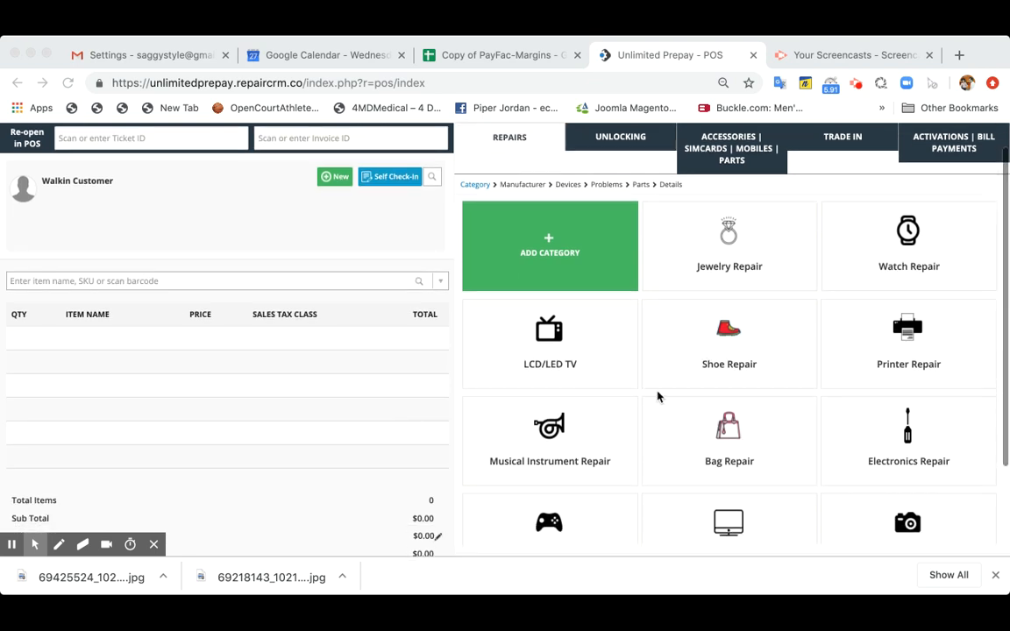
{"action": "scroll", "coordinate": [658, 397], "scroll_direction": "down", "scroll_amount": 2}
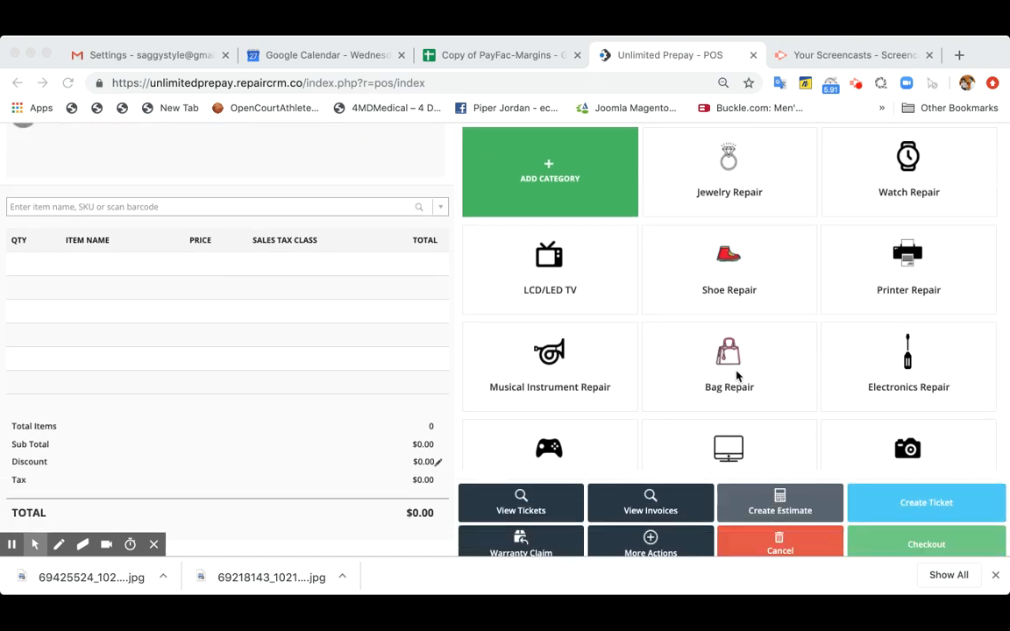
{"action": "scroll", "coordinate": [709, 444], "scroll_direction": "up", "scroll_amount": 3}
{"action": "left_click", "coordinate": [411, 404]}
{"action": "scroll", "coordinate": [411, 405], "scroll_direction": "down", "scroll_amount": 1}
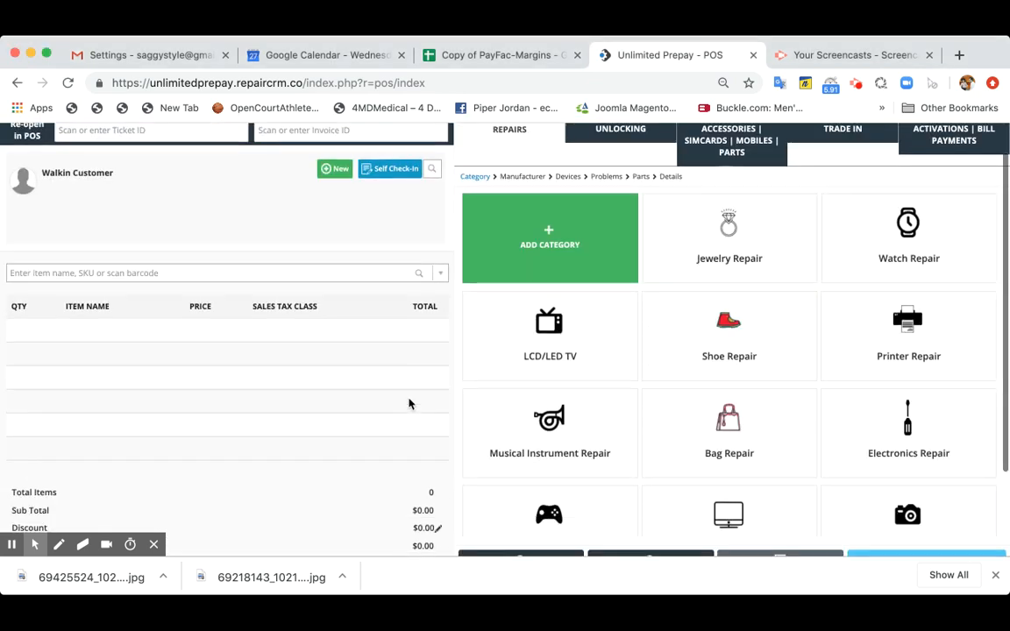
{"action": "scroll", "coordinate": [559, 343], "scroll_direction": "down", "scroll_amount": 3}
{"action": "scroll", "coordinate": [721, 333], "scroll_direction": "down", "scroll_amount": 3}
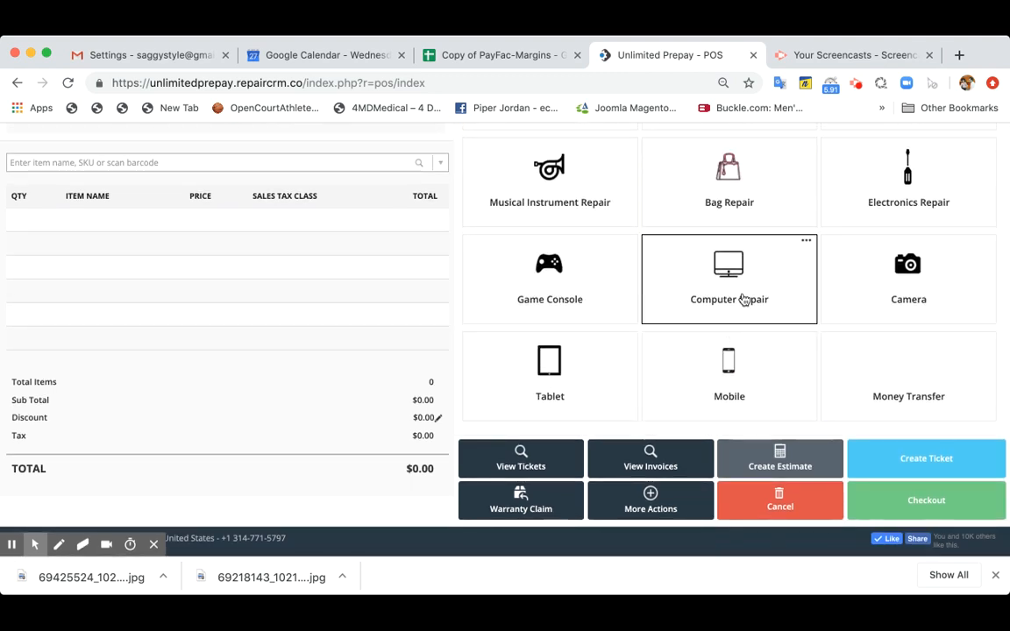
{"action": "left_click", "coordinate": [743, 300]}
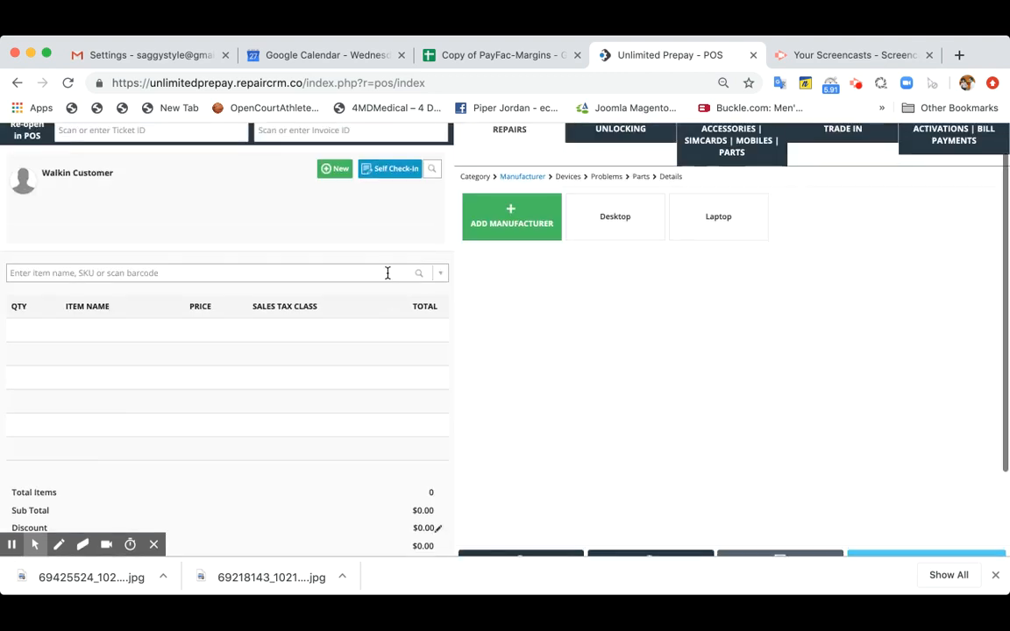
{"action": "left_click", "coordinate": [721, 229]}
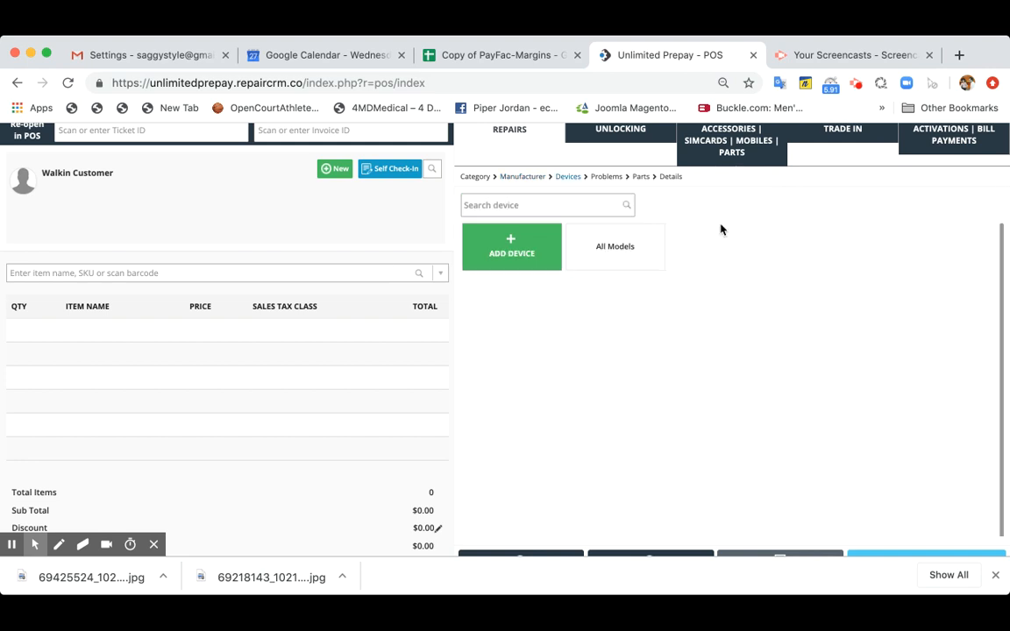
{"action": "left_click", "coordinate": [624, 261]}
- Choose only SSD Hardrive Replacement as the device problem and continue to the repair details
{"action": "left_click", "coordinate": [624, 261]}
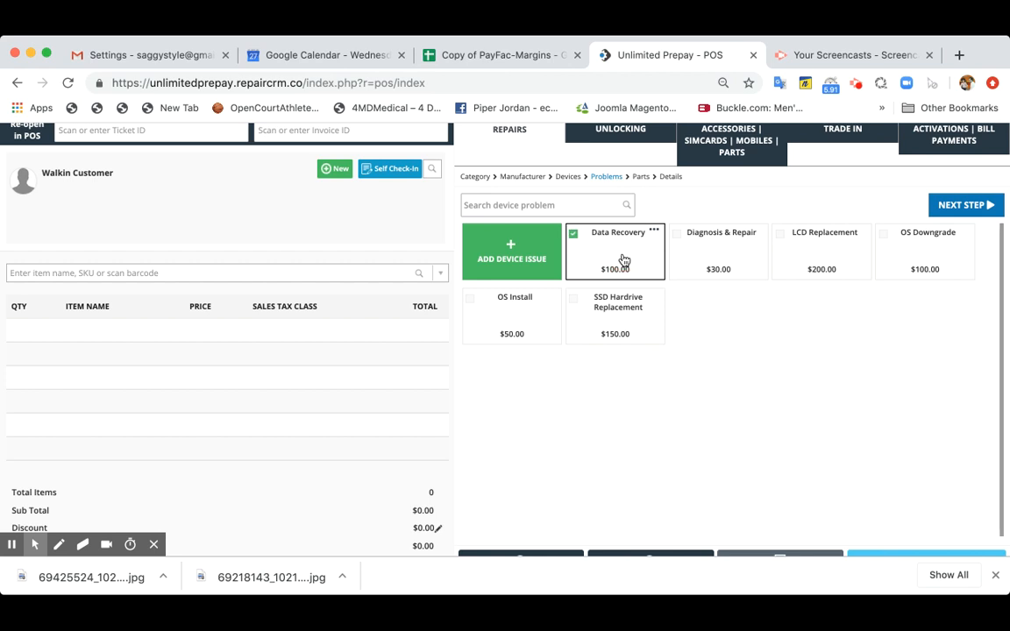
{"action": "left_click", "coordinate": [637, 264]}
{"action": "left_click", "coordinate": [628, 328]}
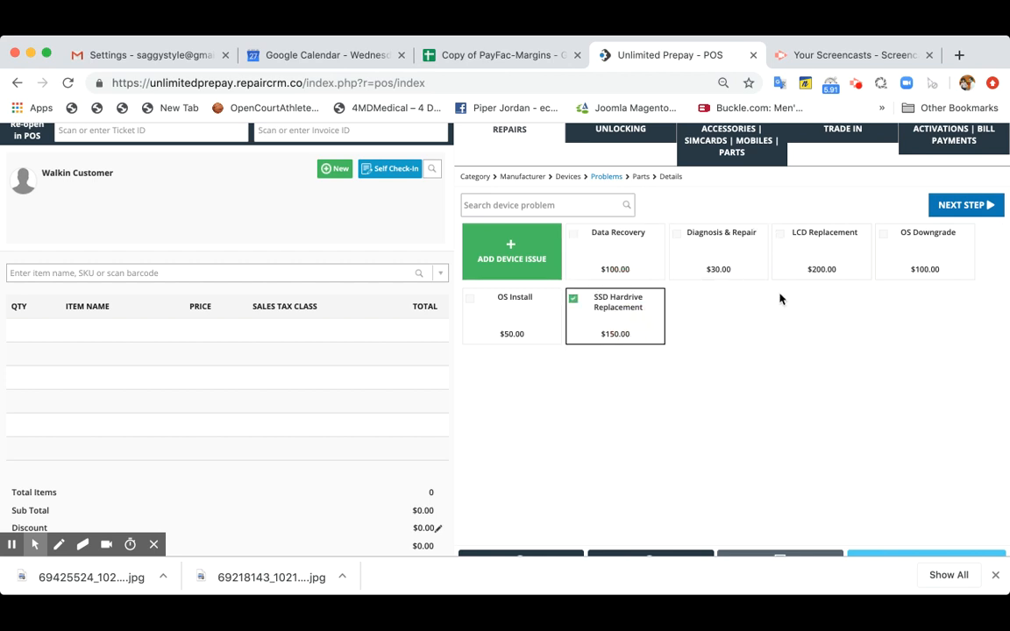
{"action": "left_click", "coordinate": [961, 204]}
{"action": "left_click", "coordinate": [962, 204]}
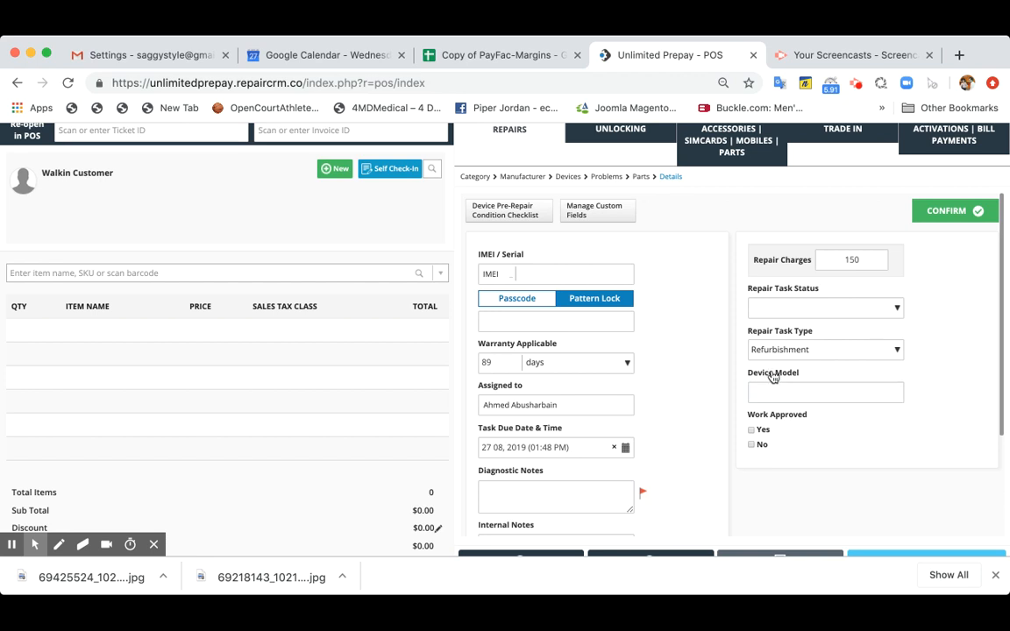
- In the Computer Repair custom fields, disable Warranty Applicable and make Device Model mandatory
{"action": "left_click", "coordinate": [754, 397]}
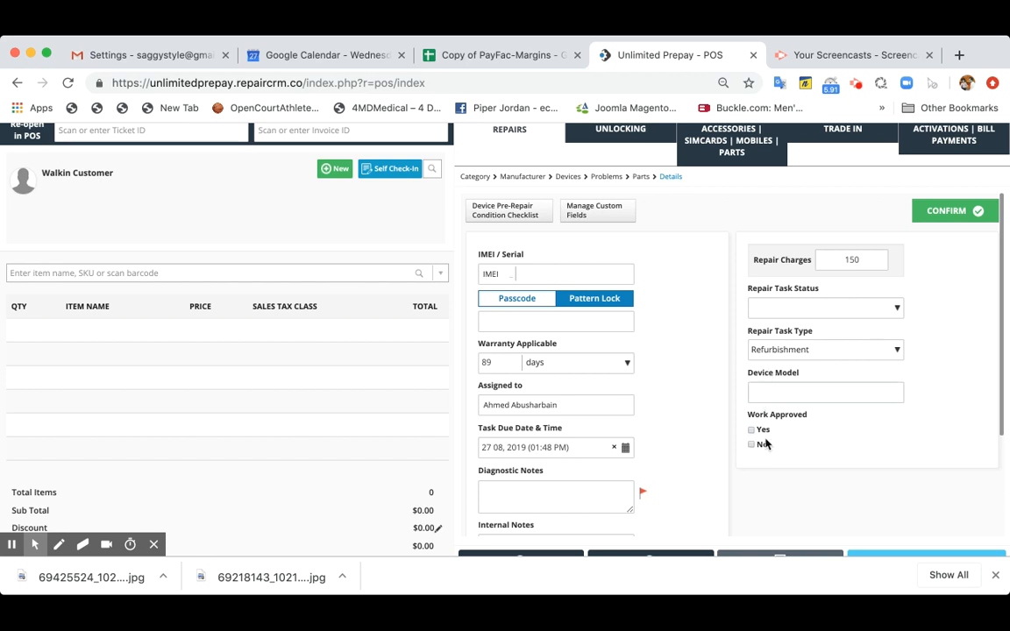
{"action": "left_click", "coordinate": [619, 214]}
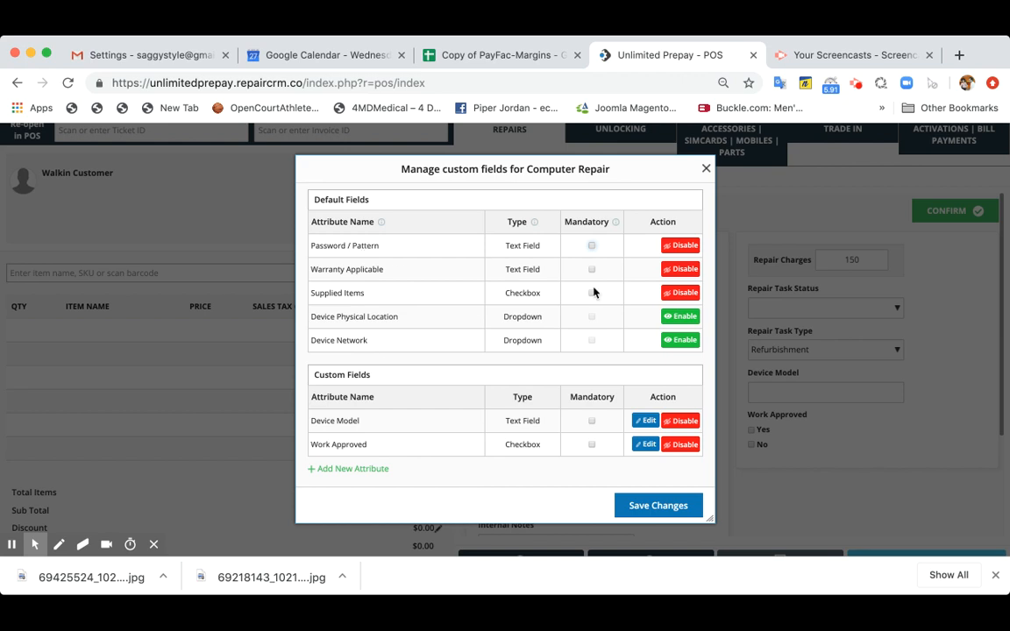
{"action": "left_click", "coordinate": [676, 269]}
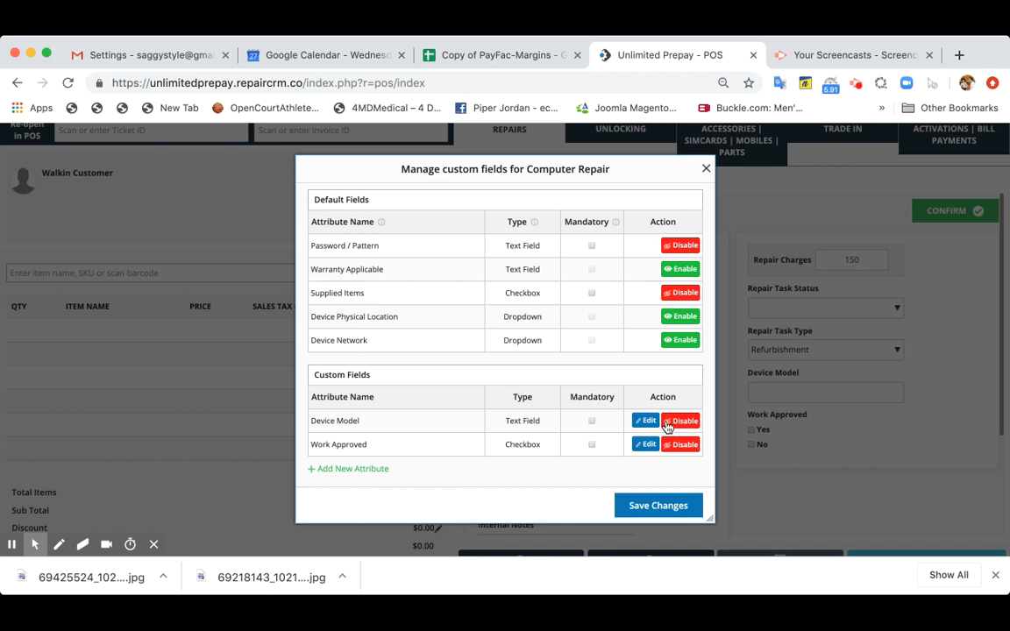
{"action": "left_click", "coordinate": [592, 424]}
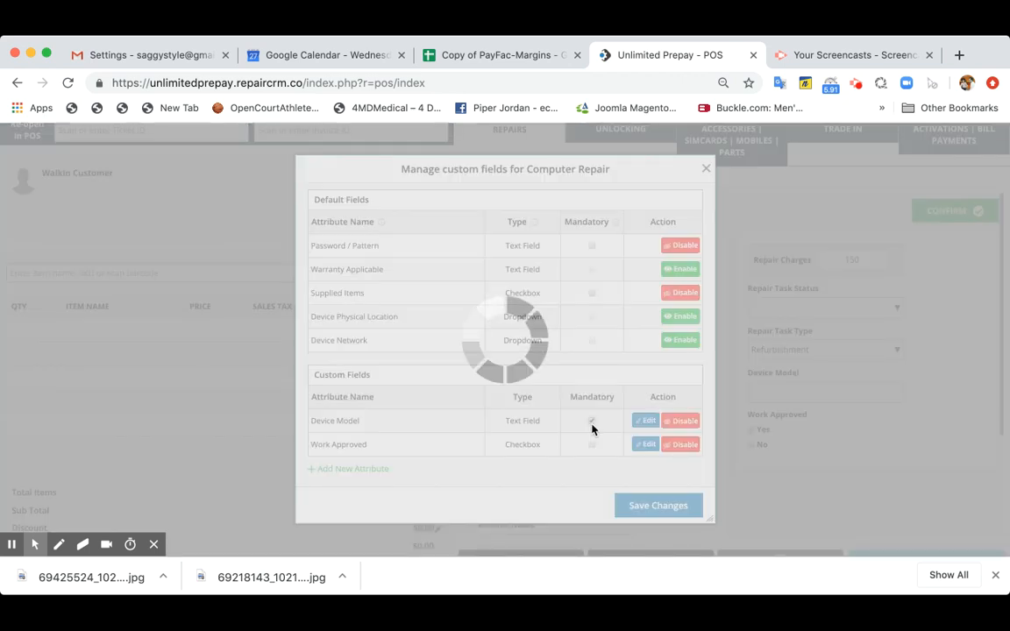
- Begin a new custom attribute named Device Type with the Checkbox attribute type
{"action": "left_click", "coordinate": [382, 474]}
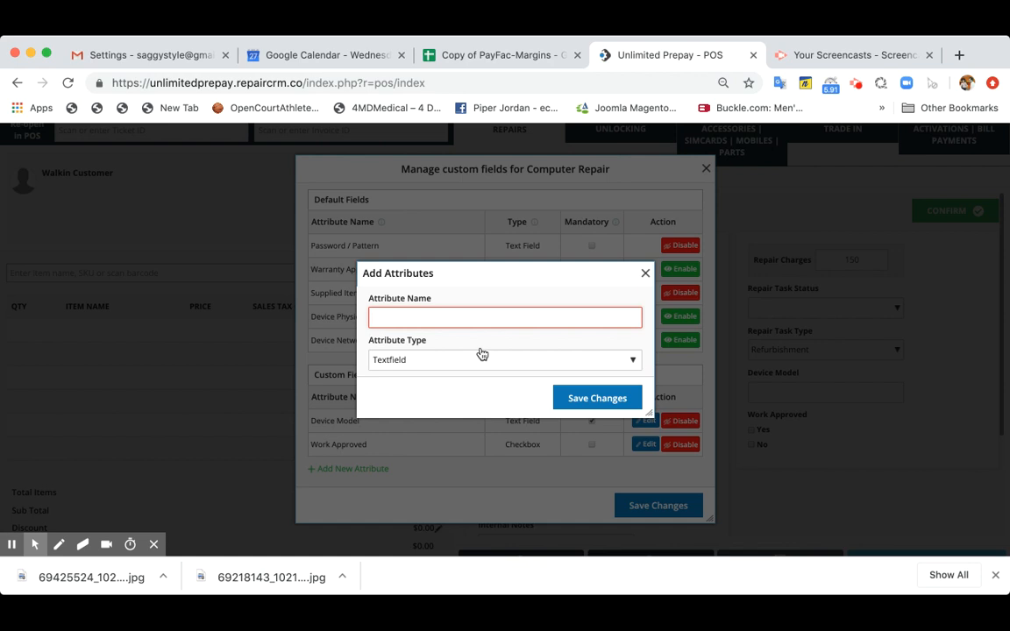
{"action": "left_click", "coordinate": [424, 366]}
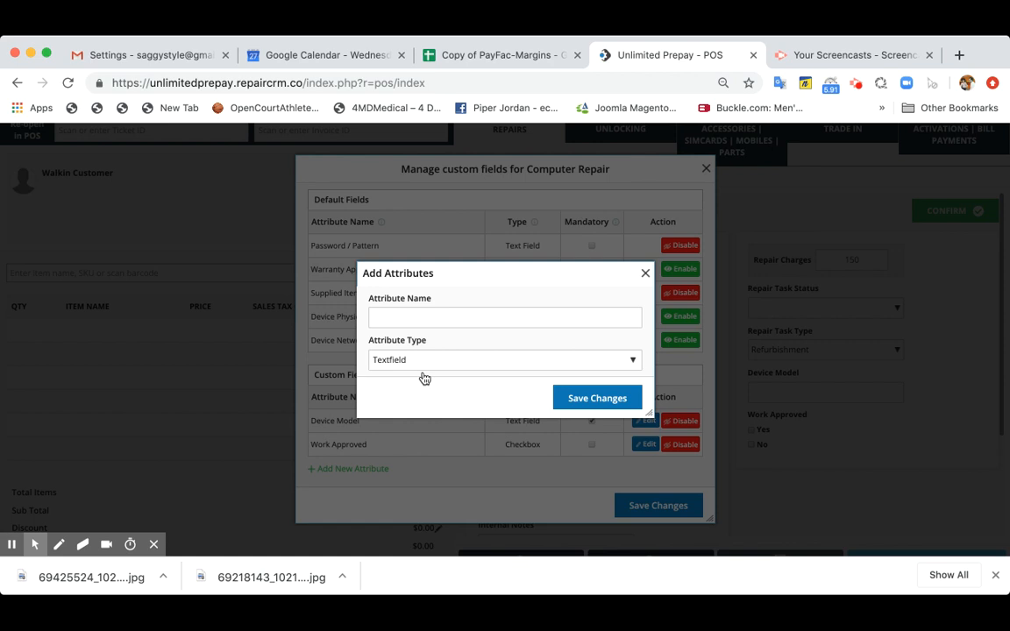
{"action": "left_click", "coordinate": [463, 317]}
{"action": "type", "text": "Device Type"}
{"action": "left_click", "coordinate": [438, 386]}
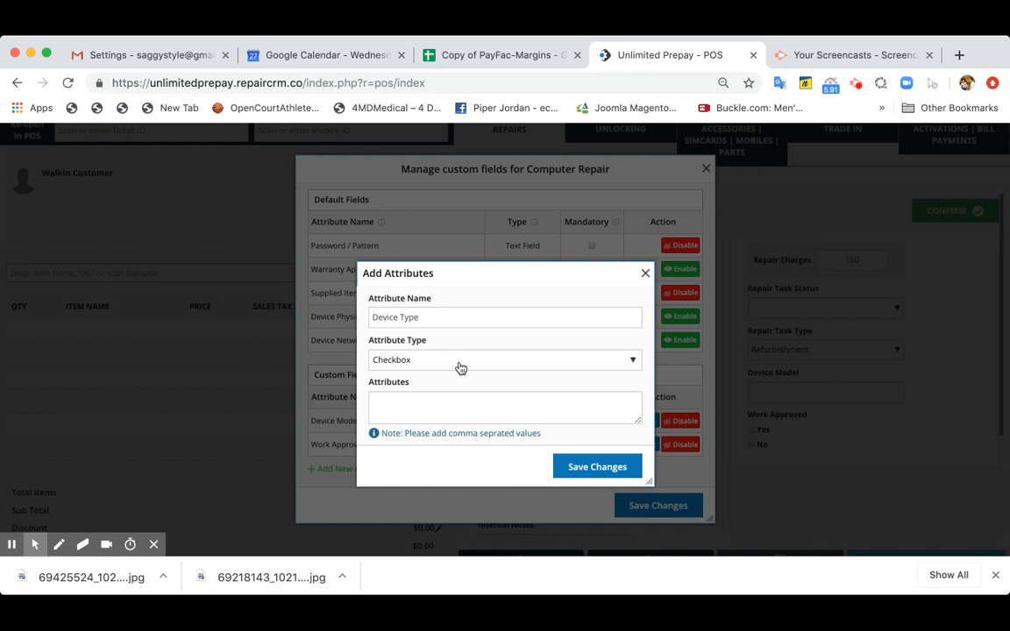
{"action": "left_click", "coordinate": [463, 356]}
{"action": "left_click", "coordinate": [458, 369]}
{"action": "left_click", "coordinate": [456, 379]}
- Give the new attribute the options iMAC, Tablet, PC and Laptop, and save it
{"action": "left_click", "coordinate": [430, 404]}
{"action": "type", "text": "iMAc"}
{"action": "key", "text": "BackSpace"}
{"action": "type", "text": "C, Tablet,"}
{"action": "type", "text": "PC, Laptop"}
{"action": "left_click", "coordinate": [583, 467]}
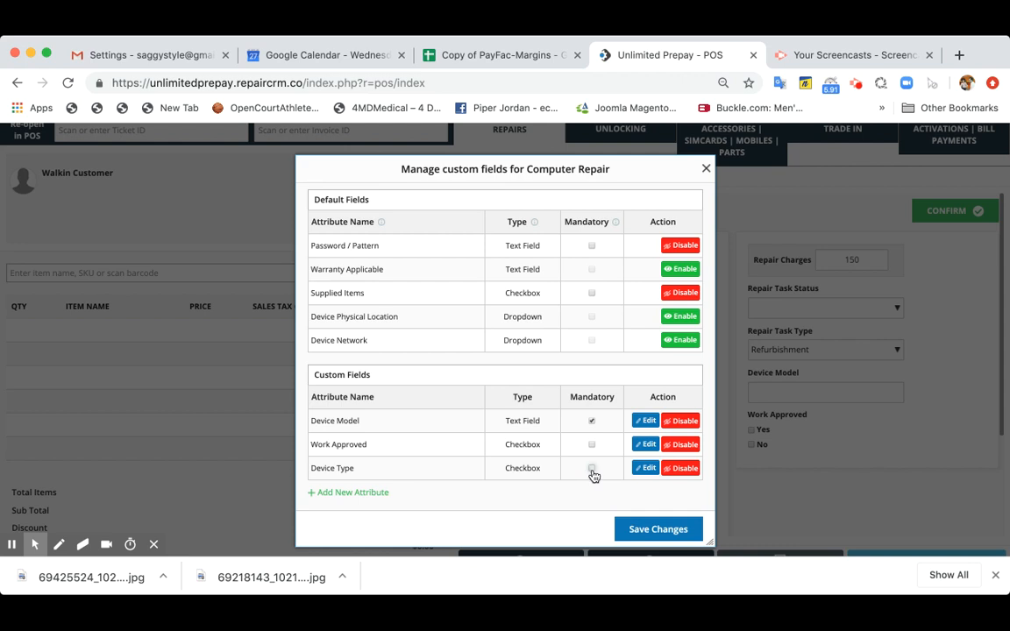
- Make the Device Type field mandatory and save the Computer Repair custom field changes
{"action": "left_click", "coordinate": [591, 470]}
{"action": "scroll", "coordinate": [631, 491], "scroll_direction": "down", "scroll_amount": 1}
{"action": "scroll", "coordinate": [635, 496], "scroll_direction": "up", "scroll_amount": 1}
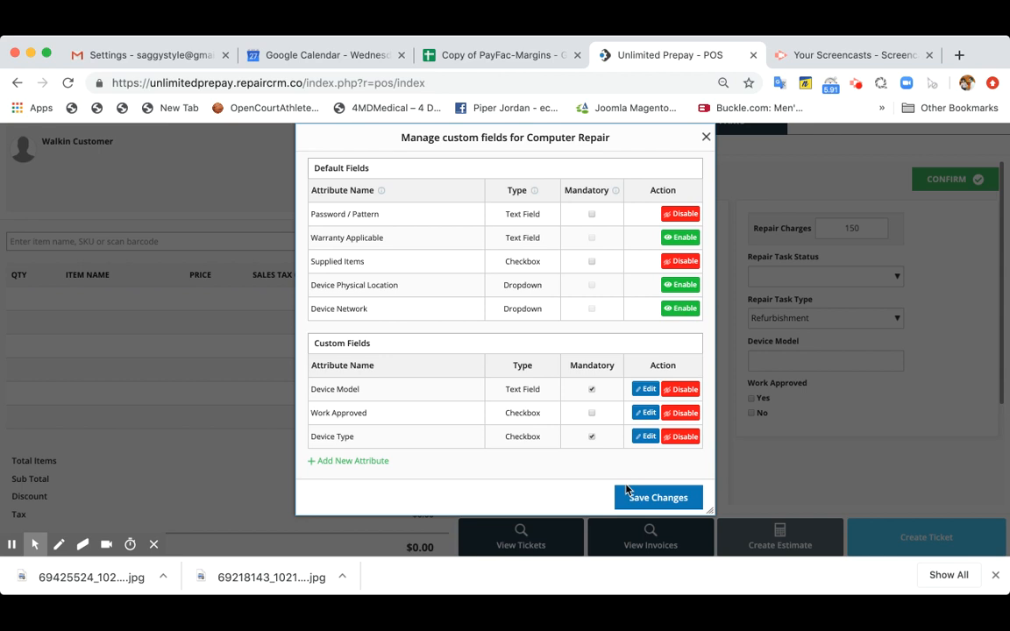
{"action": "left_click", "coordinate": [649, 499]}
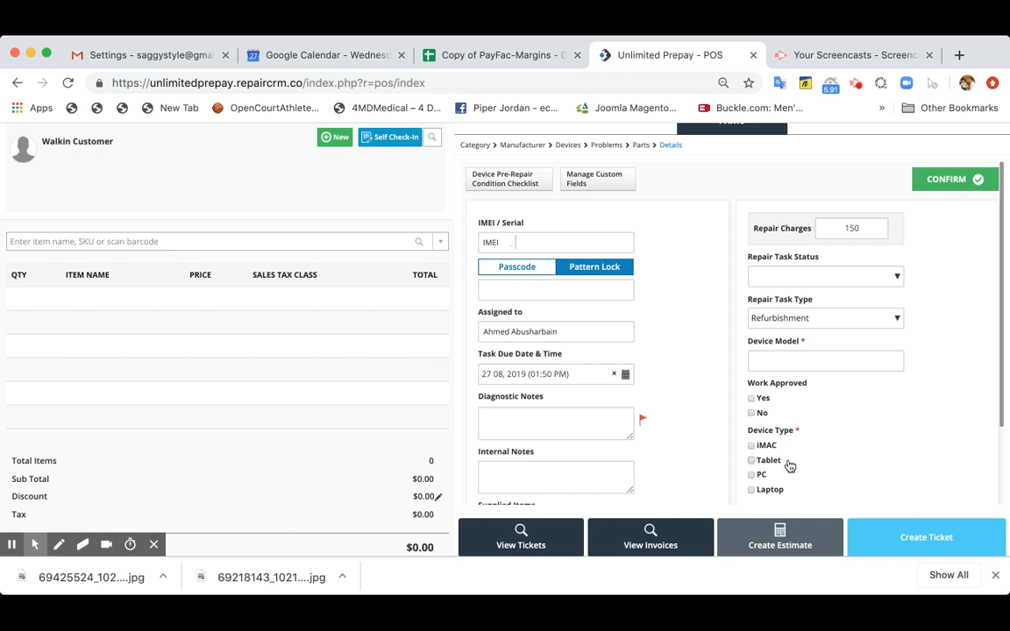
- Fill in the Computer Repair pre-repair condition checklist for Charger Present, Charge, Hinges OK and Keys Missing, and save it
{"action": "scroll", "coordinate": [789, 466], "scroll_direction": "down", "scroll_amount": 3}
{"action": "scroll", "coordinate": [789, 466], "scroll_direction": "up", "scroll_amount": 3}
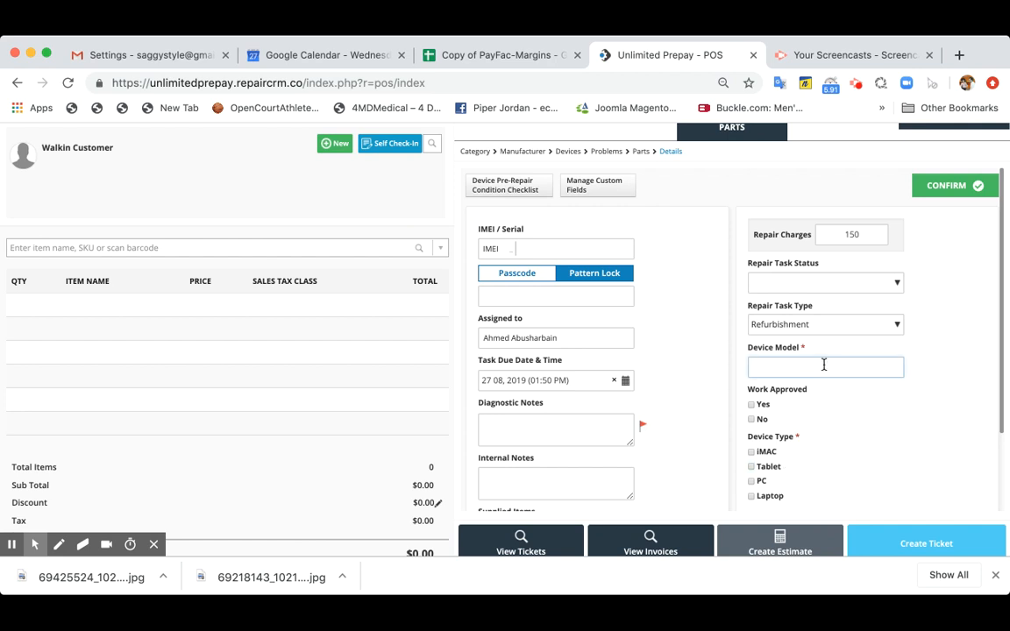
{"action": "scroll", "coordinate": [676, 341], "scroll_direction": "up", "scroll_amount": 1}
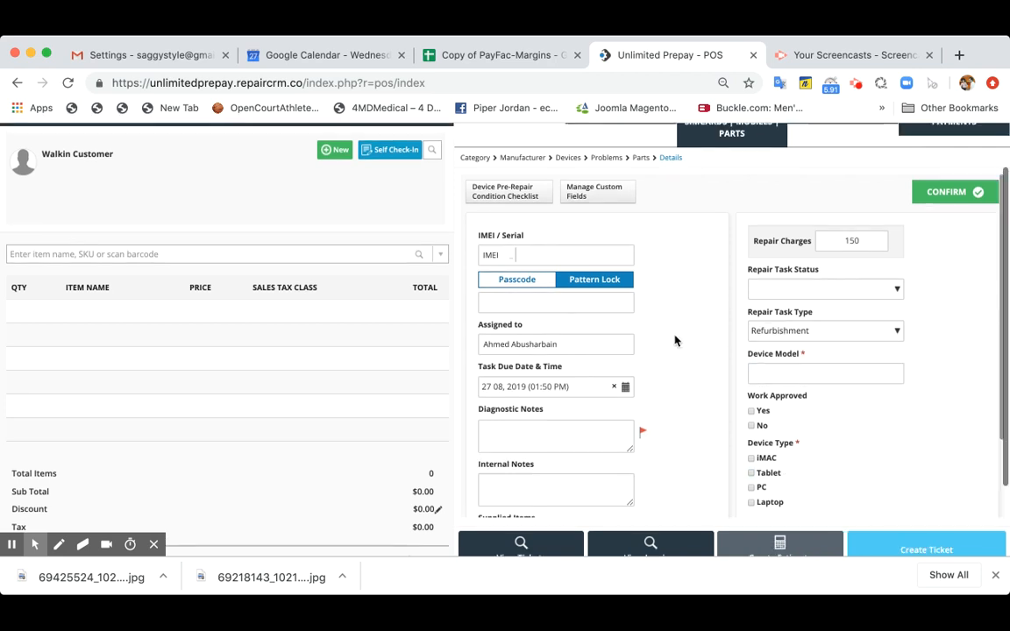
{"action": "left_click", "coordinate": [532, 203]}
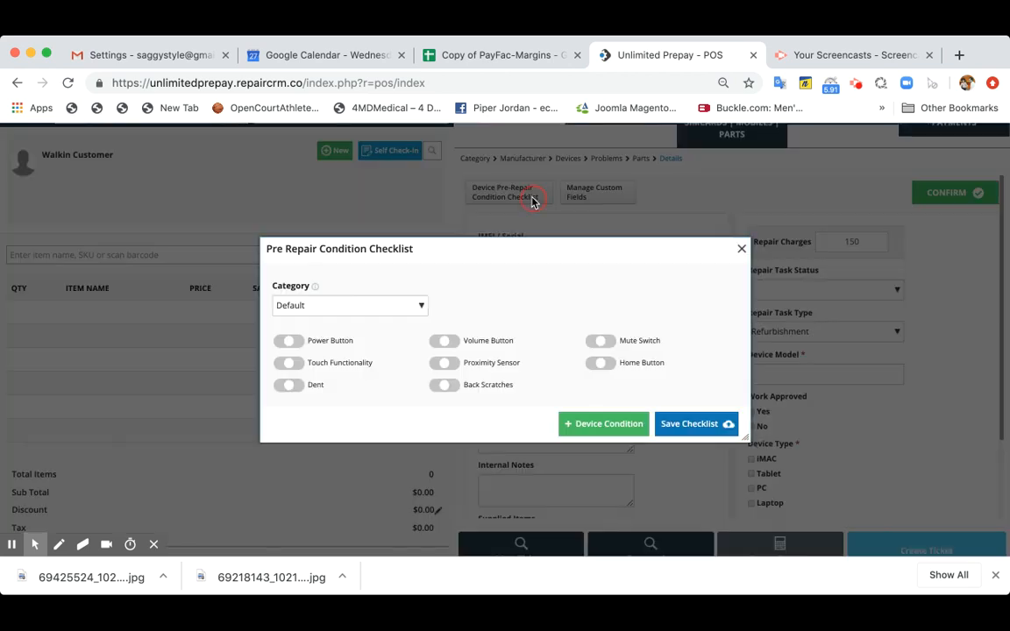
{"action": "left_click", "coordinate": [350, 305]}
{"action": "left_click", "coordinate": [327, 342]}
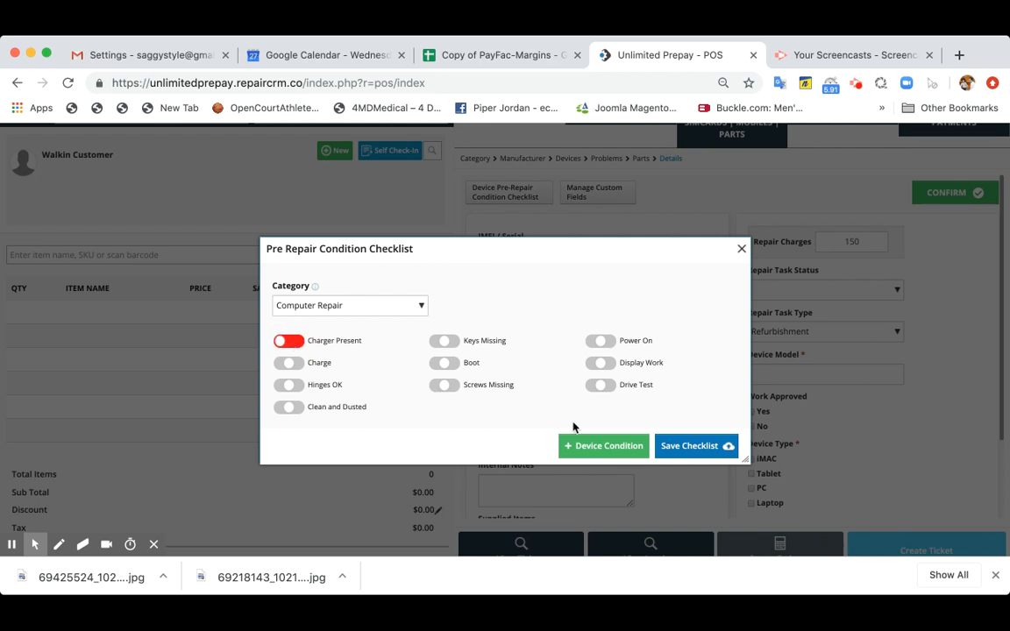
{"action": "left_click", "coordinate": [292, 364]}
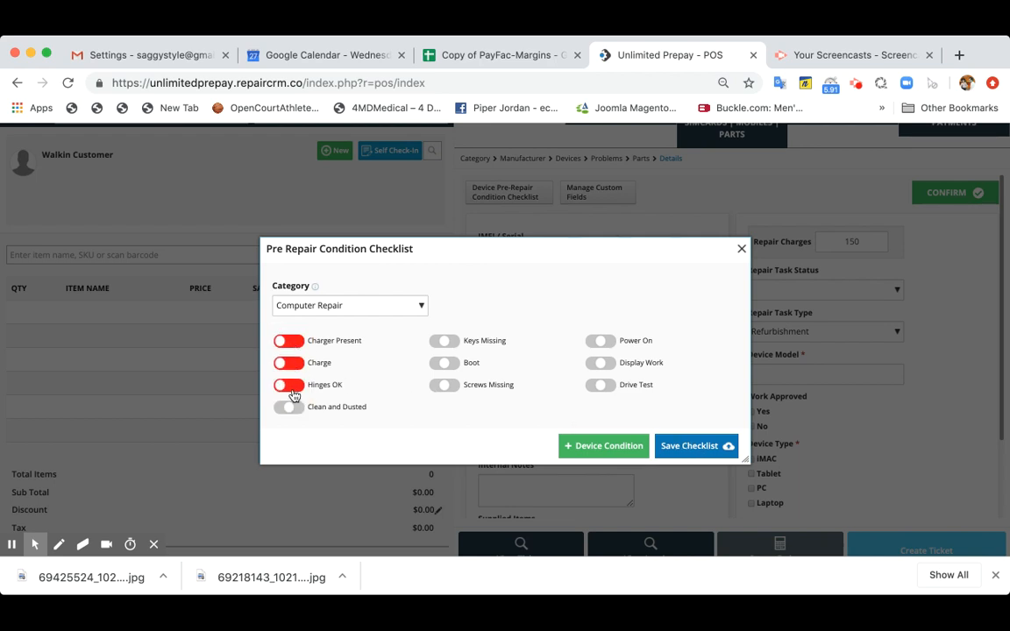
{"action": "left_click", "coordinate": [296, 390]}
{"action": "left_click", "coordinate": [447, 343]}
{"action": "left_click", "coordinate": [447, 343]}
{"action": "left_click", "coordinate": [680, 447]}
- Switch the device identifier to Serial, enter ABX1212, and fill in the device passcode field
{"action": "left_click", "coordinate": [509, 256]}
{"action": "left_click", "coordinate": [504, 288]}
{"action": "left_click", "coordinate": [552, 257]}
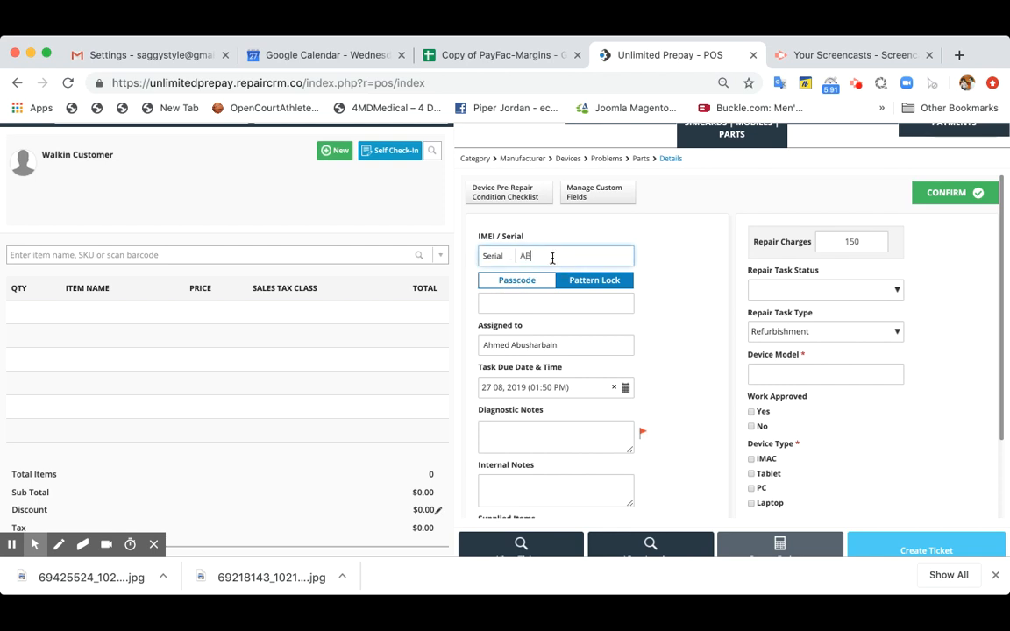
{"action": "type", "text": "ABX1212"}
{"action": "left_click", "coordinate": [532, 302]}
{"action": "type", "text": "Password"}
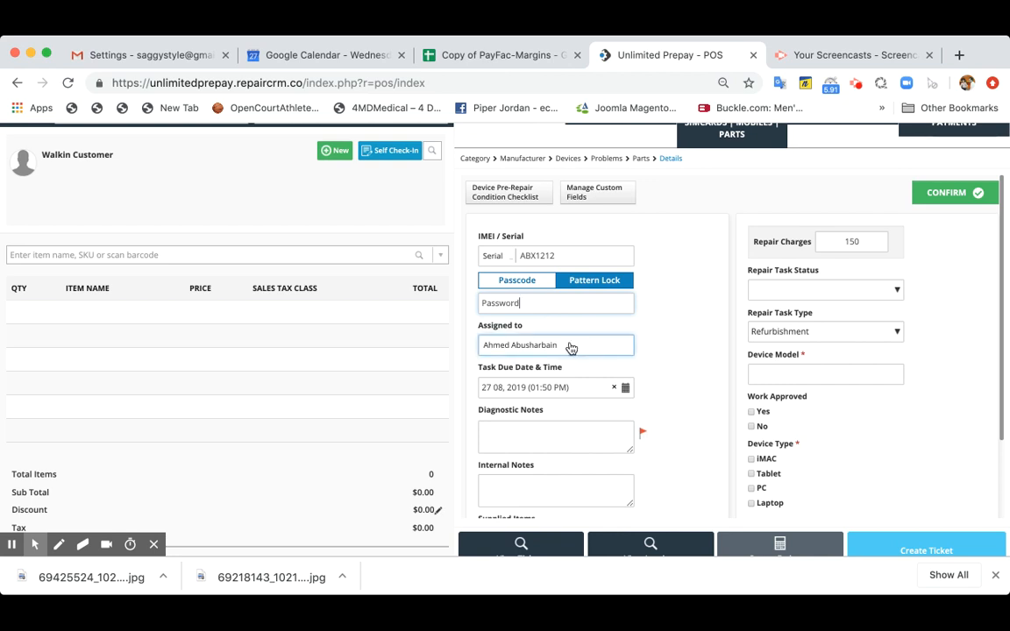
- Enter the diagnostic note "System is working fine just need to upgrade the hardrive"
{"action": "left_click", "coordinate": [539, 428]}
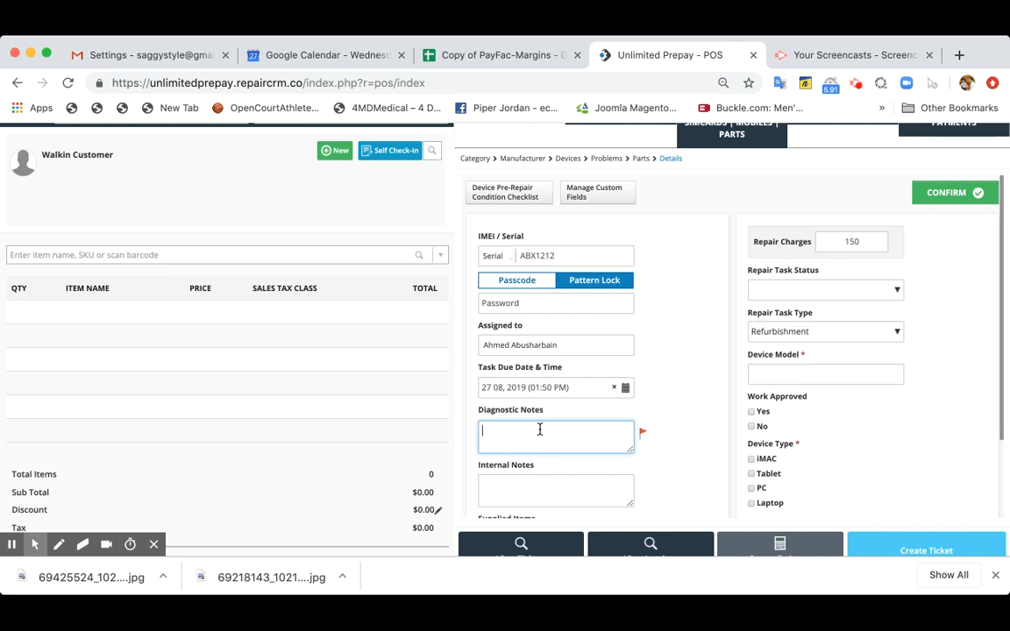
{"action": "type", "text": "System is working fine just need to upgrade the "}
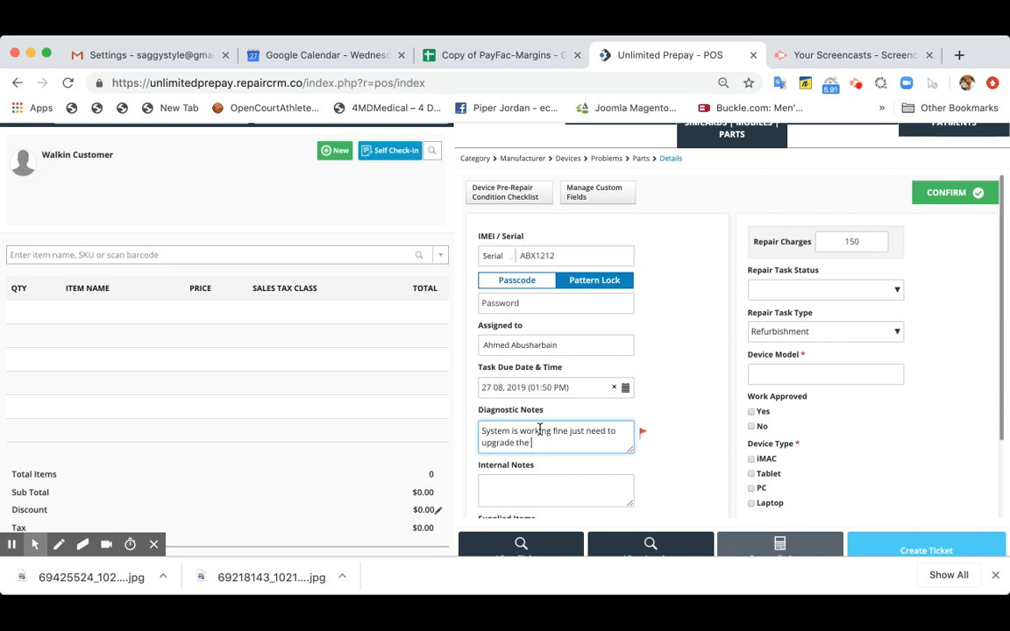
{"action": "type", "text": "hardwive"}
- Enter the internal note "We need to order SSD hardrive from Amazon" and mark Charger as a supplied item
{"action": "key", "text": "Tab"}
{"action": "type", "text": "We need to o"}
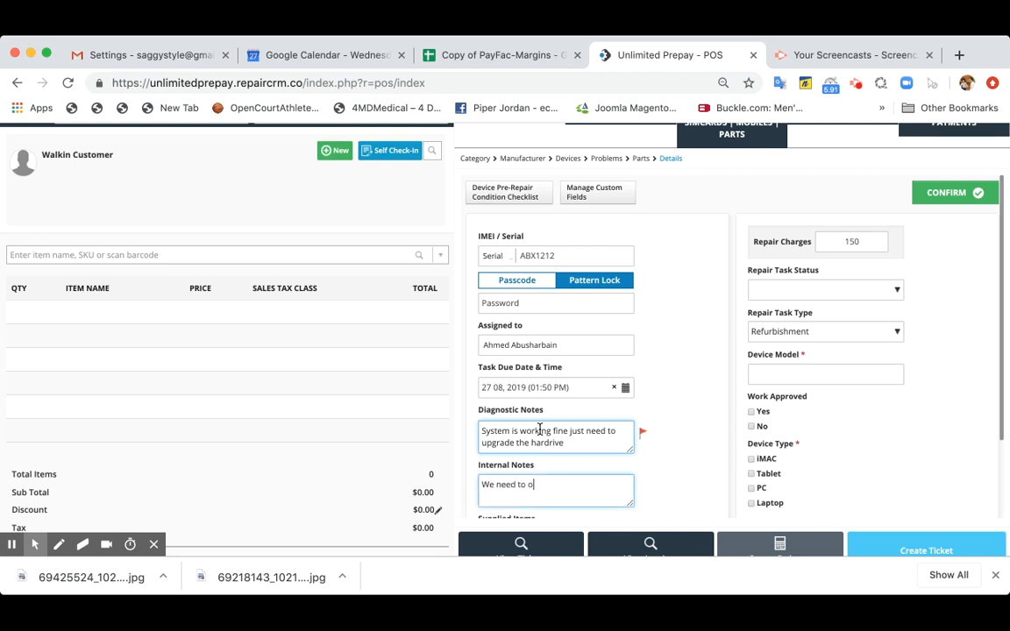
{"action": "type", "text": "rder SSD hardrive from Amazon"}
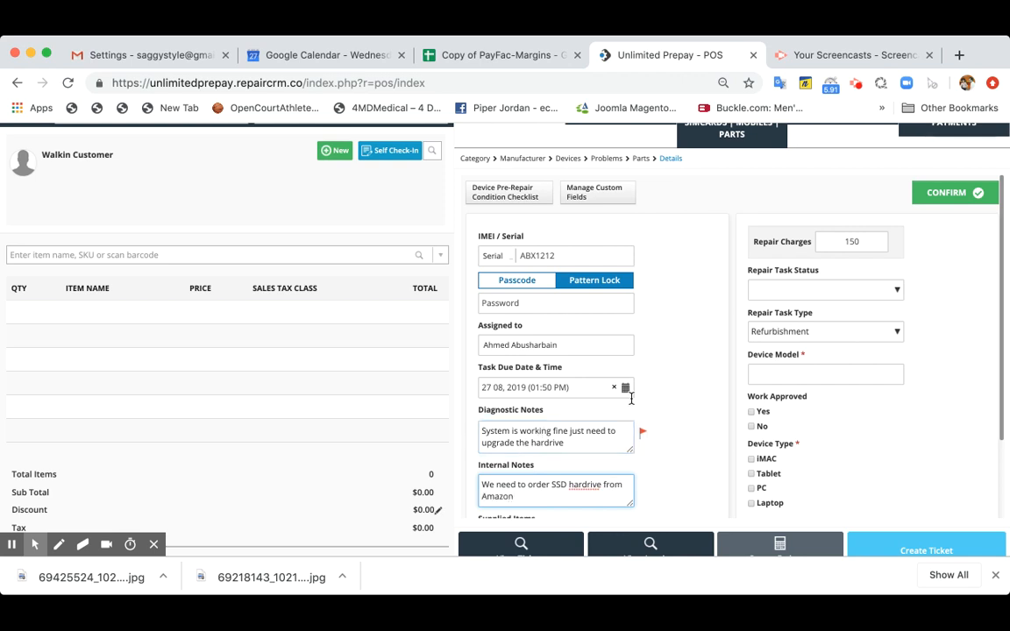
{"action": "scroll", "coordinate": [673, 407], "scroll_direction": "down", "scroll_amount": 4}
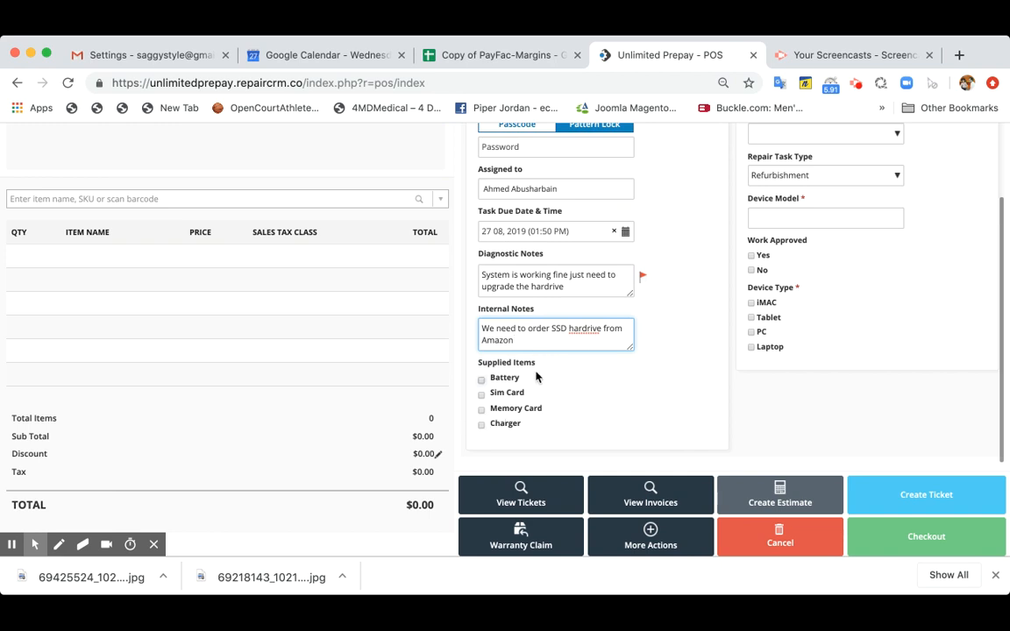
{"action": "left_click", "coordinate": [481, 426]}
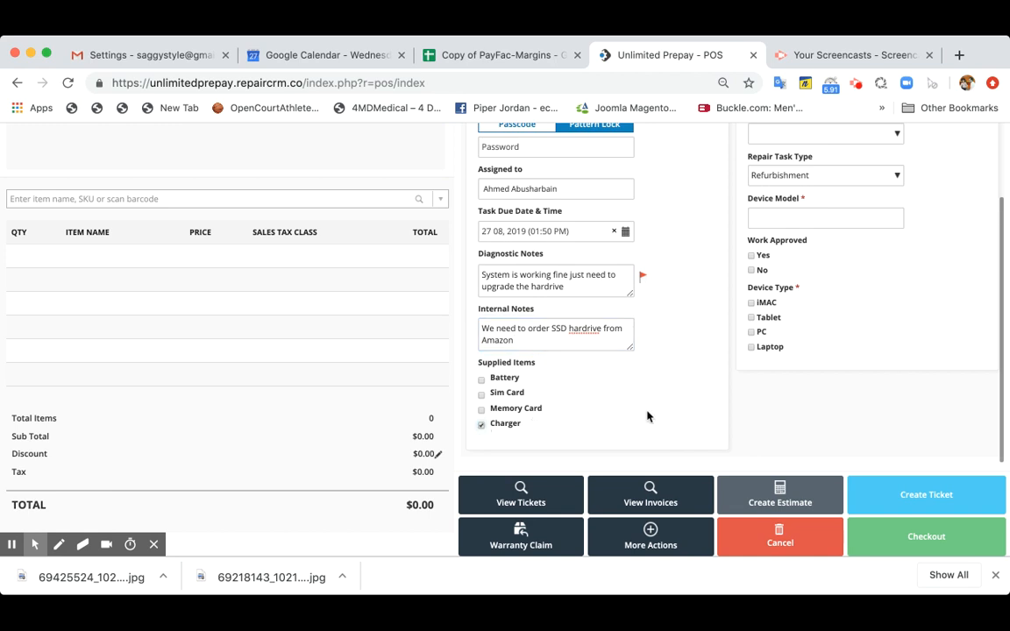
- Set the repair task status to Special Parts Order and the repair task type to Walk In
{"action": "scroll", "coordinate": [647, 415], "scroll_direction": "up", "scroll_amount": 5}
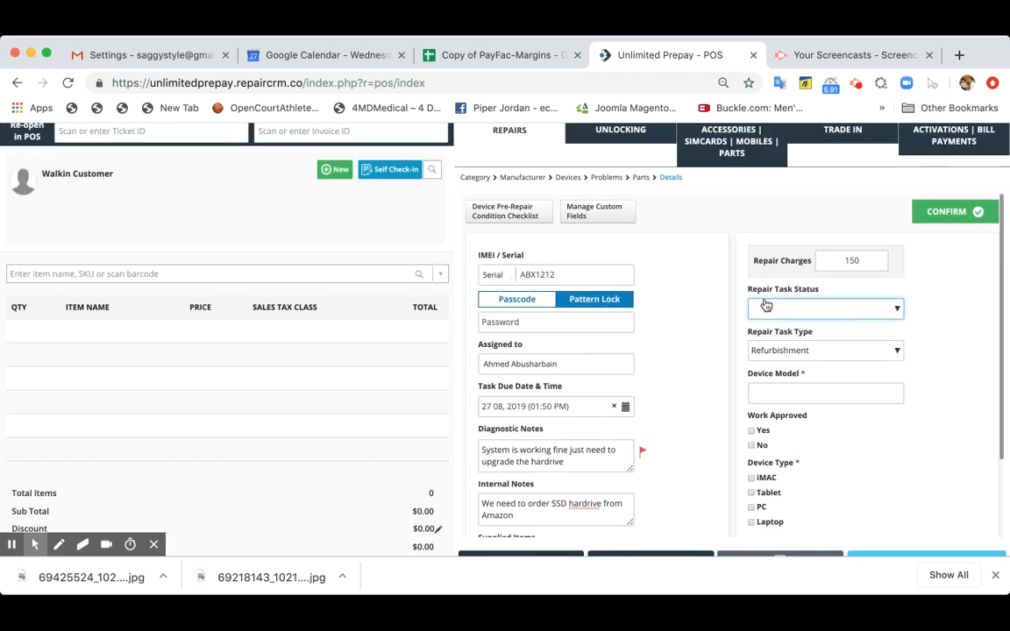
{"action": "scroll", "coordinate": [765, 303], "scroll_direction": "up", "scroll_amount": 1}
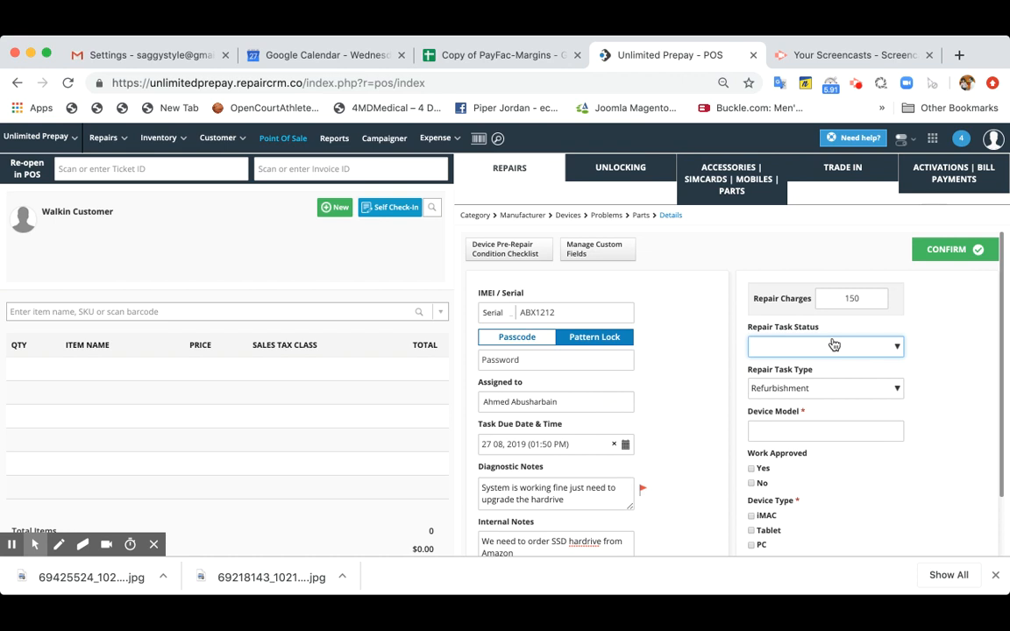
{"action": "left_click", "coordinate": [826, 514]}
{"action": "scroll", "coordinate": [950, 393], "scroll_direction": "down", "scroll_amount": 1}
{"action": "left_click", "coordinate": [886, 386]}
{"action": "left_click", "coordinate": [850, 473]}
{"action": "scroll", "coordinate": [845, 379], "scroll_direction": "down", "scroll_amount": 1}
- Set the device model to iMAC 2015, work approved to Yes and device type to iMAC, and confirm the repair details
{"action": "left_click", "coordinate": [847, 380]}
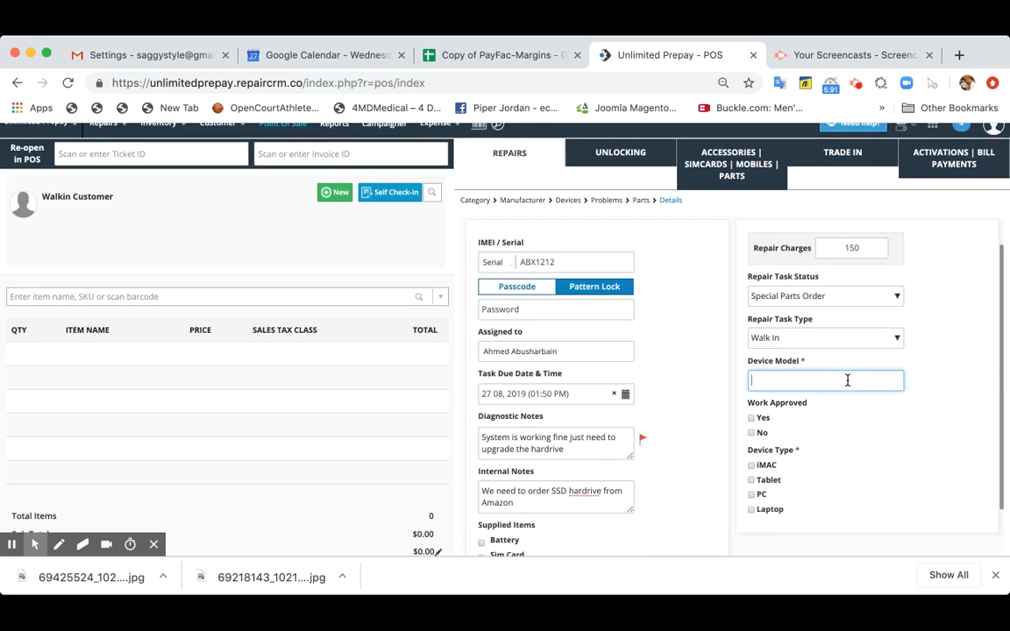
{"action": "type", "text": "iMAC 2015"}
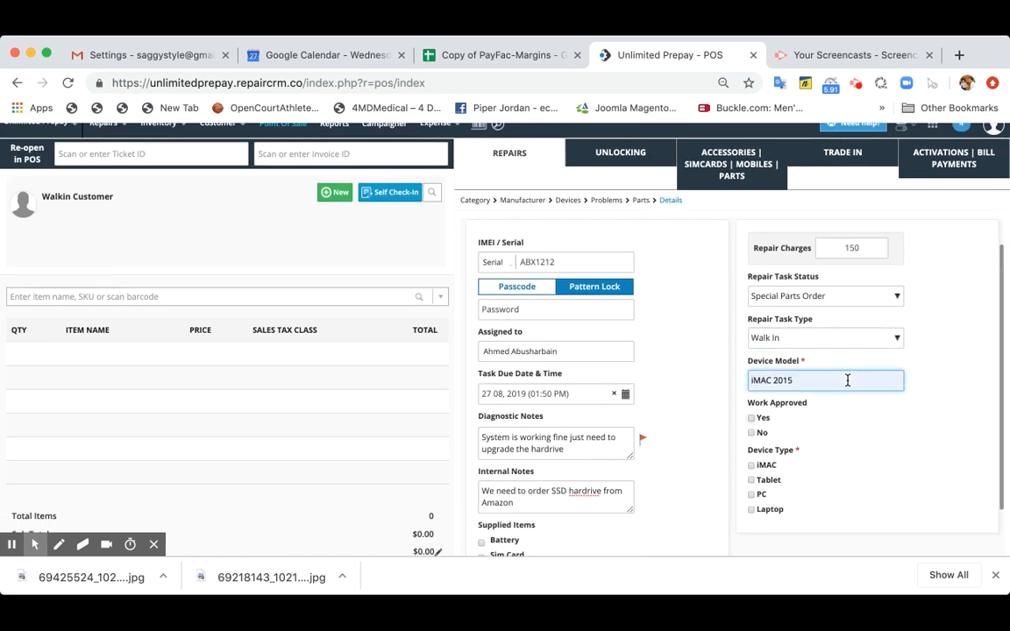
{"action": "left_click", "coordinate": [756, 419]}
{"action": "left_click", "coordinate": [752, 467]}
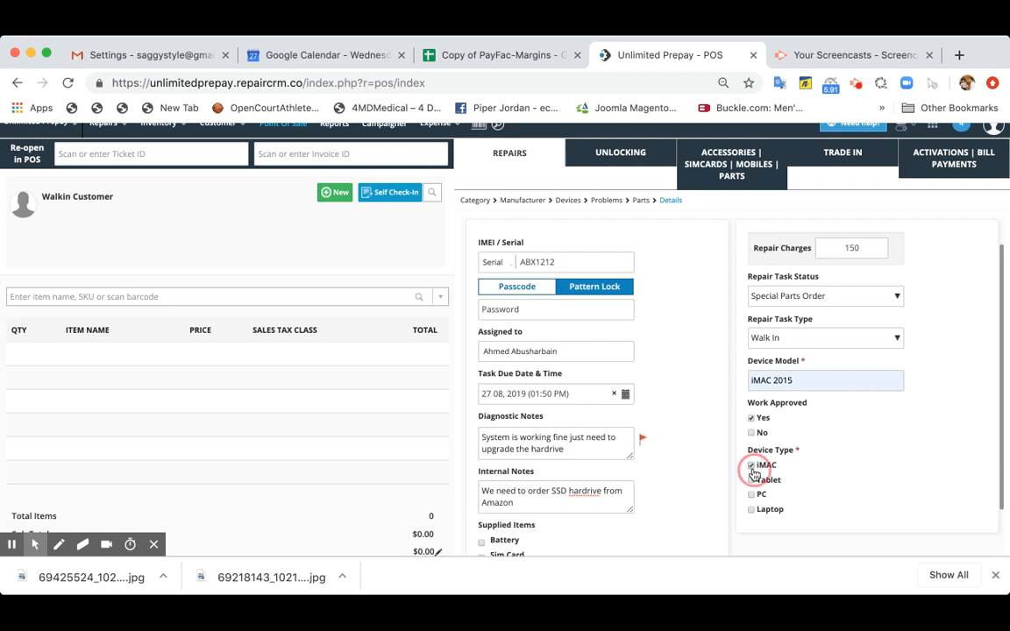
{"action": "scroll", "coordinate": [866, 472], "scroll_direction": "down", "scroll_amount": 2}
{"action": "scroll", "coordinate": [866, 472], "scroll_direction": "down", "scroll_amount": 3}
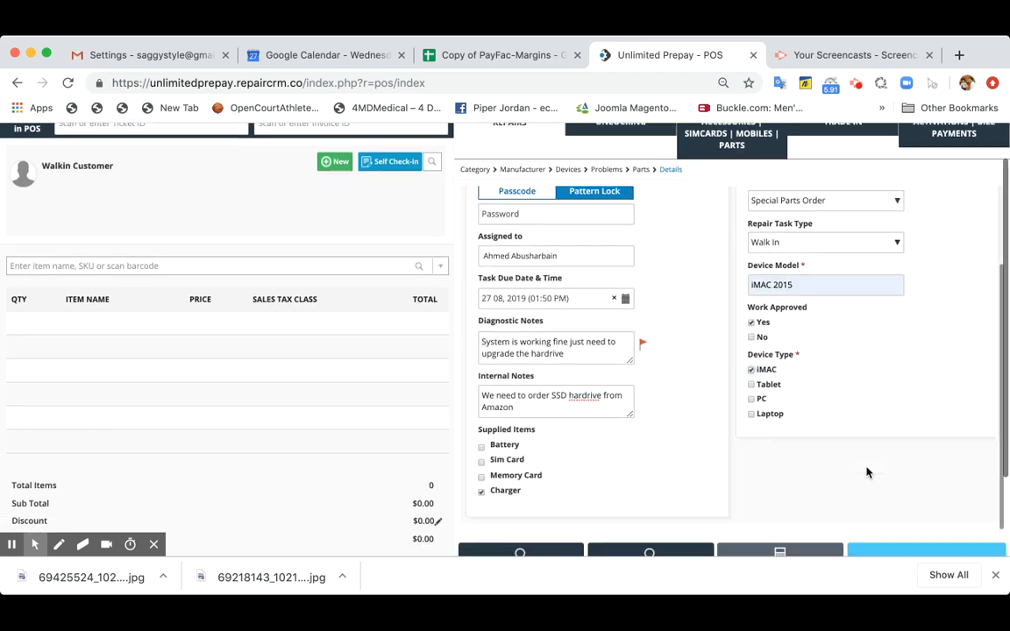
{"action": "scroll", "coordinate": [868, 473], "scroll_direction": "up", "scroll_amount": 5}
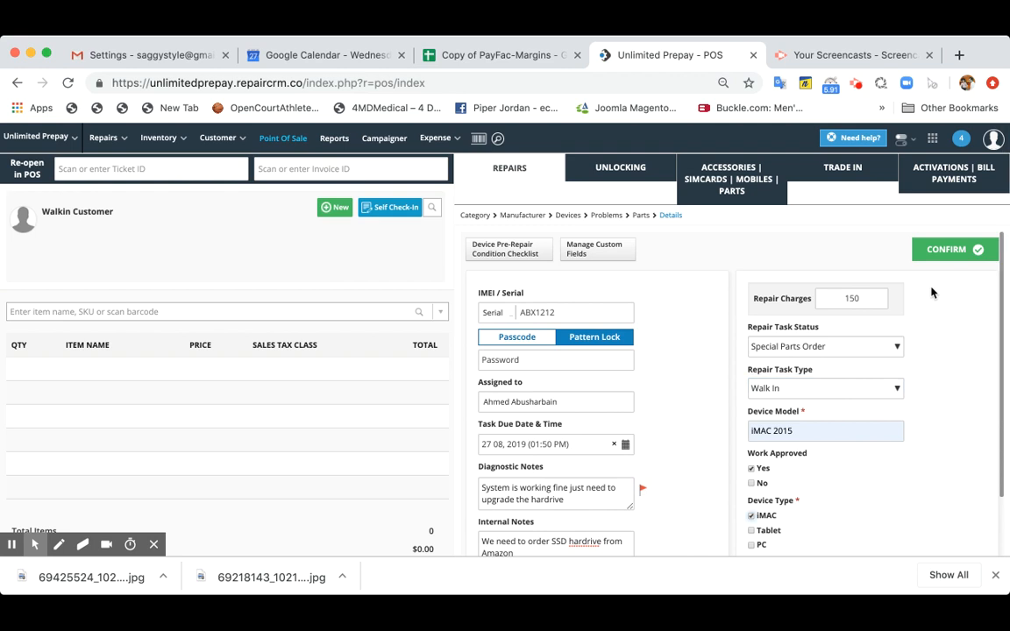
{"action": "left_click", "coordinate": [954, 250]}
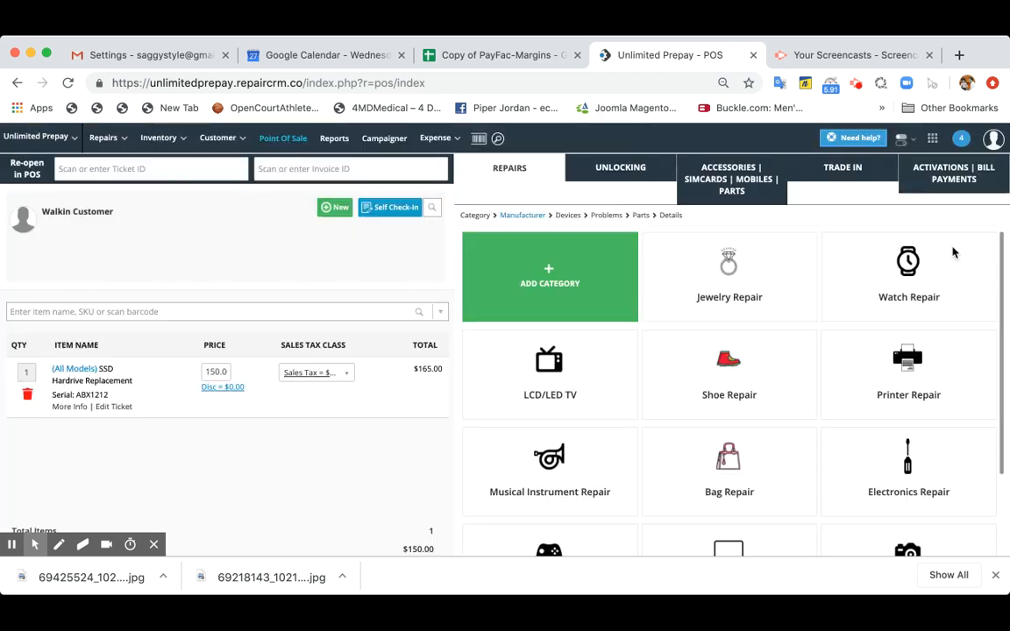
- Search for the existing customer by first name and assign the matching customer record to the sale
{"action": "left_click", "coordinate": [400, 205]}
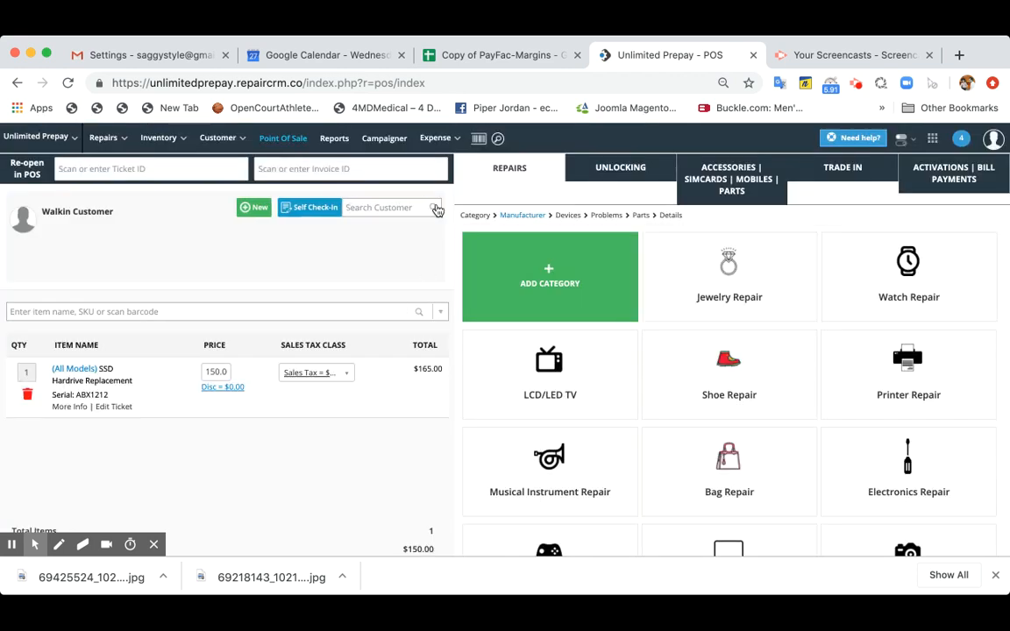
{"action": "type", "text": "usman"}
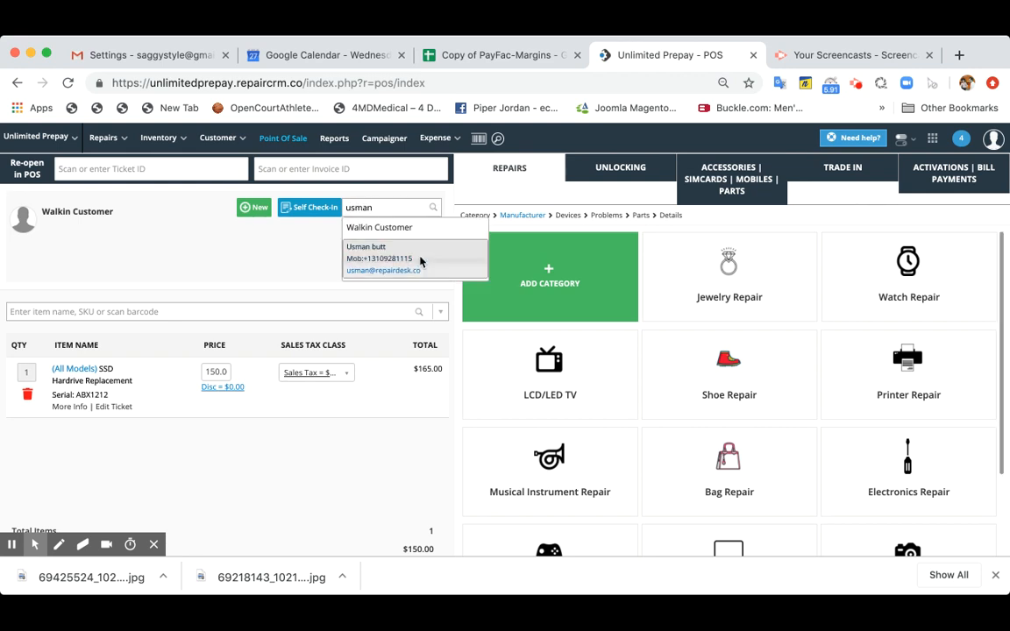
{"action": "left_click", "coordinate": [410, 263]}
- Check out the repair with a $100.00 cash payment, proceed without customer approval, and close the payment window
{"action": "scroll", "coordinate": [383, 439], "scroll_direction": "down", "scroll_amount": 1}
{"action": "scroll", "coordinate": [383, 439], "scroll_direction": "down", "scroll_amount": 2}
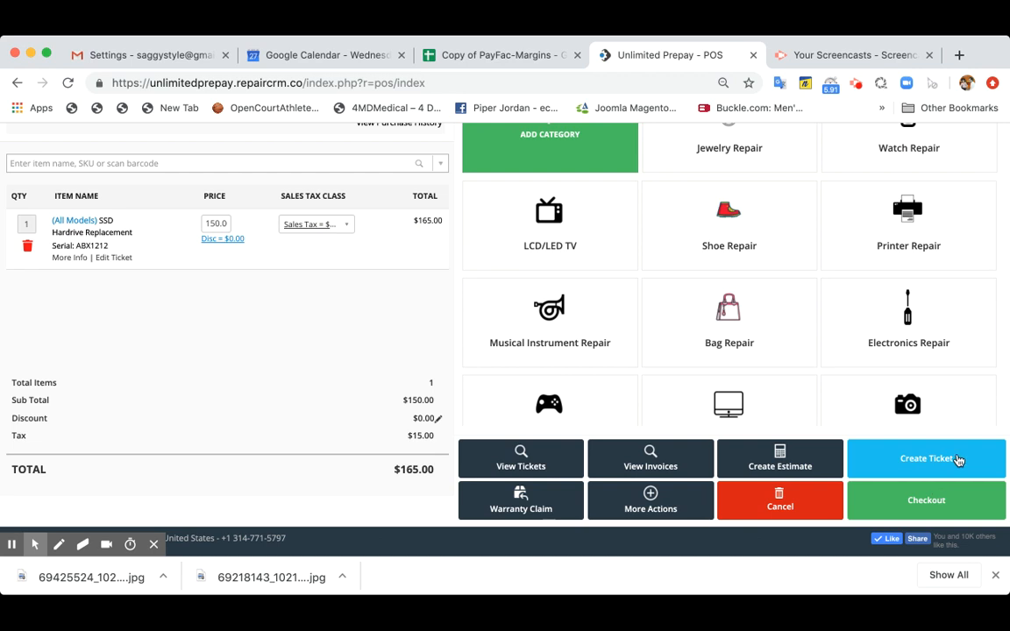
{"action": "left_click", "coordinate": [947, 498]}
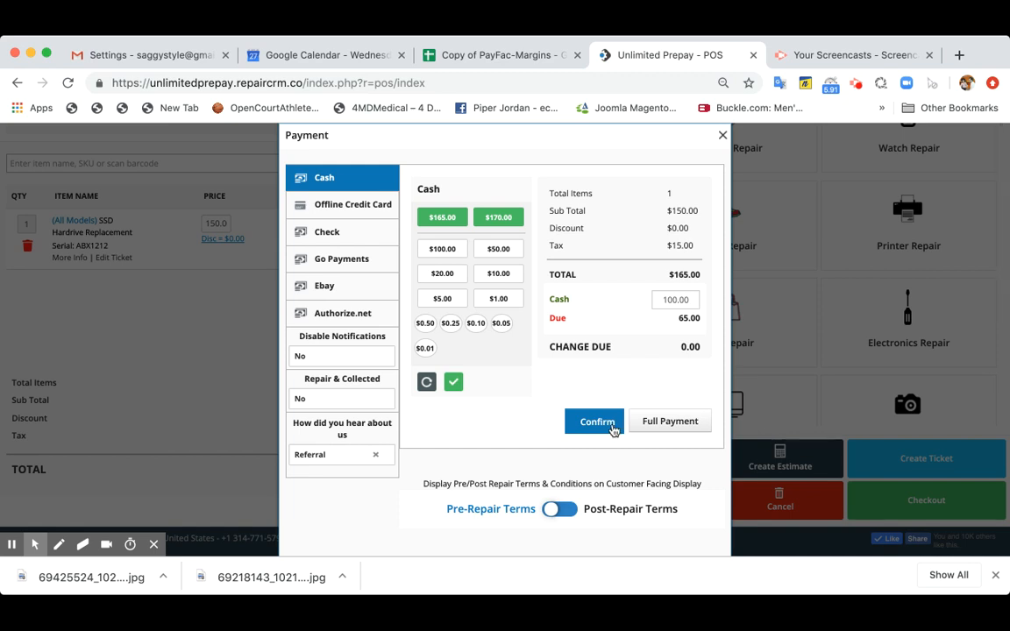
{"action": "left_click", "coordinate": [452, 383]}
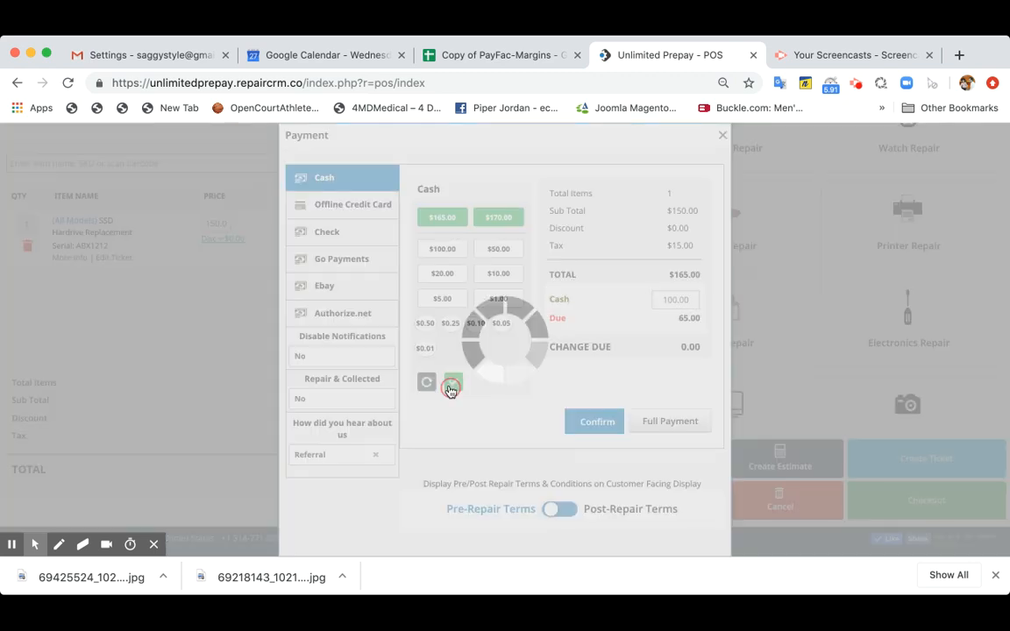
{"action": "left_click", "coordinate": [675, 388]}
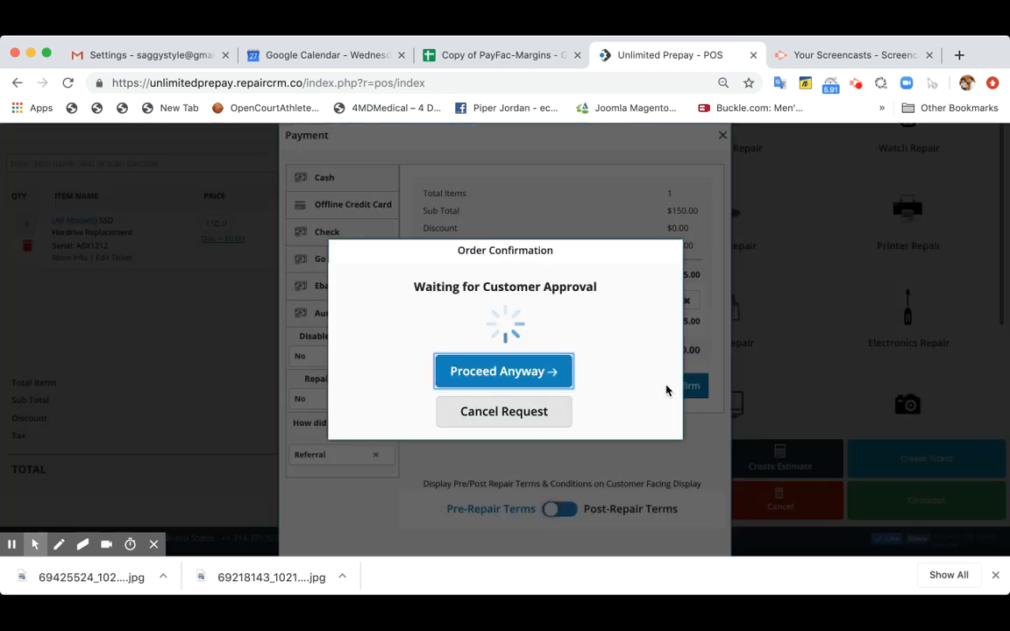
{"action": "left_click", "coordinate": [526, 376]}
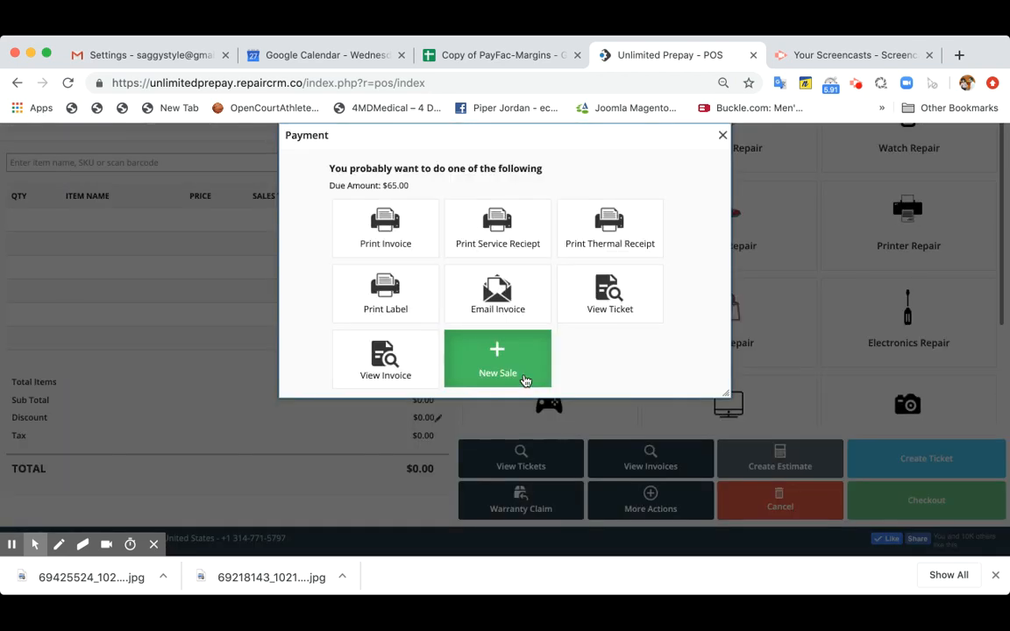
{"action": "scroll", "coordinate": [640, 347], "scroll_direction": "up", "scroll_amount": 1}
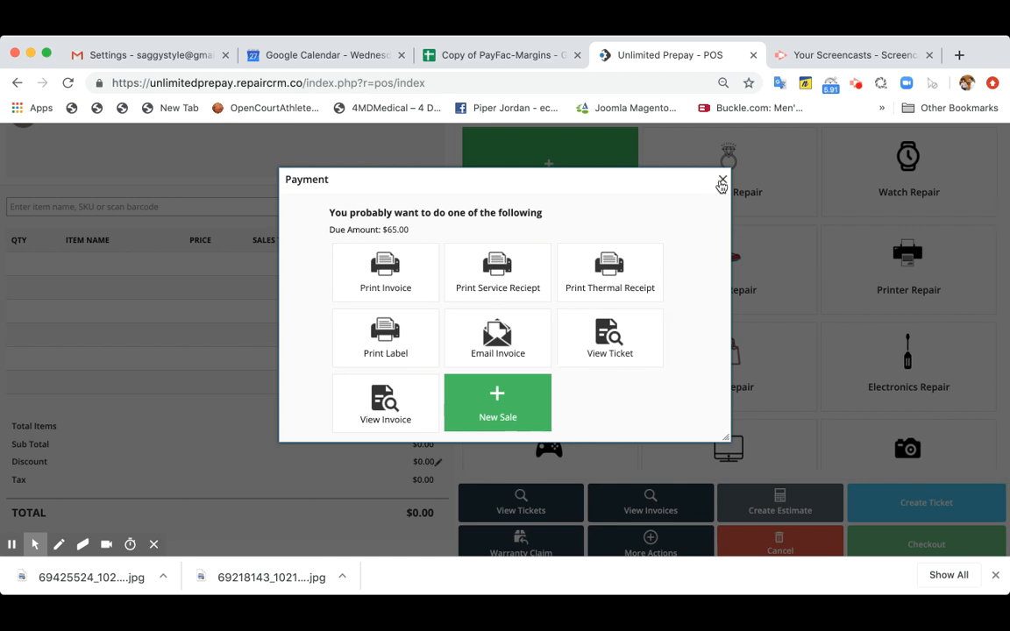
{"action": "left_click", "coordinate": [722, 181]}
- Go to ticket management, filter the list to today's tickets, and open the SSD Hardrive Replacement ticket
{"action": "scroll", "coordinate": [372, 265], "scroll_direction": "up", "scroll_amount": 3}
{"action": "left_click", "coordinate": [103, 138]}
{"action": "left_click", "coordinate": [134, 192]}
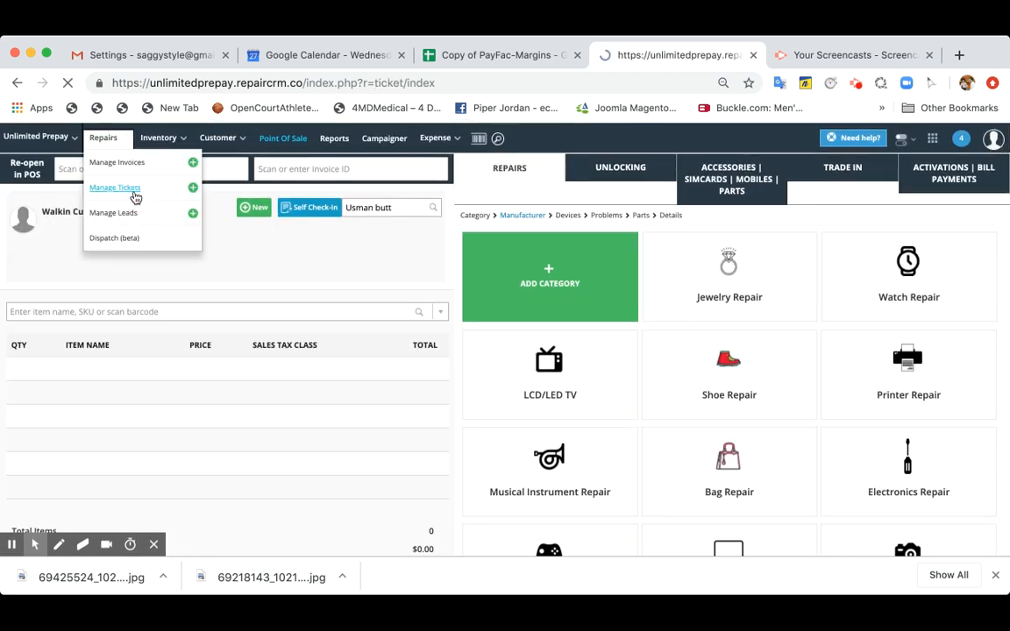
{"action": "scroll", "coordinate": [394, 277], "scroll_direction": "down", "scroll_amount": 5}
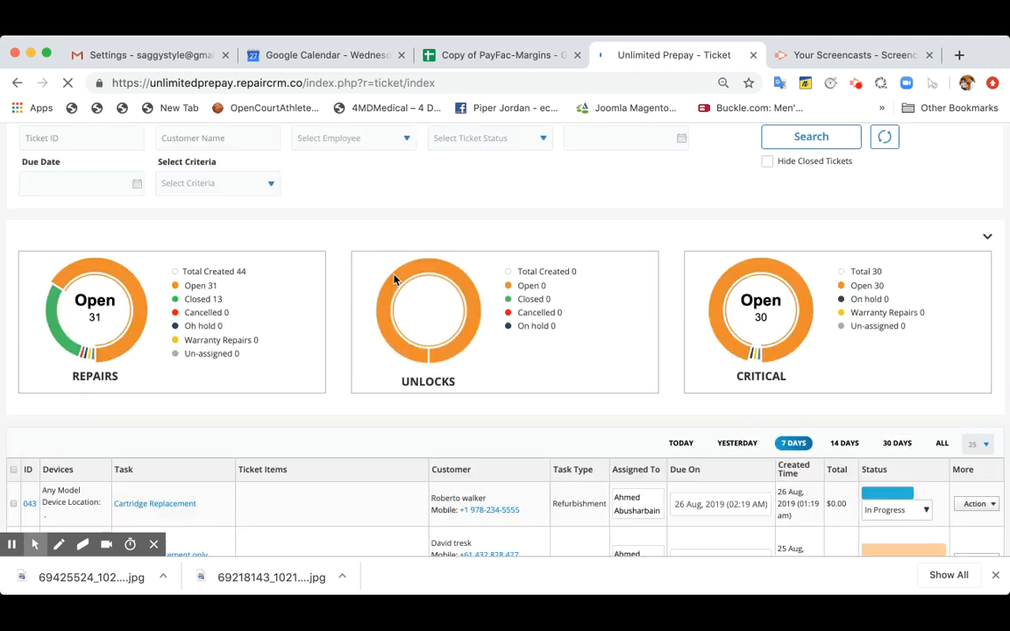
{"action": "scroll", "coordinate": [394, 279], "scroll_direction": "down", "scroll_amount": 2}
{"action": "left_click", "coordinate": [681, 212]}
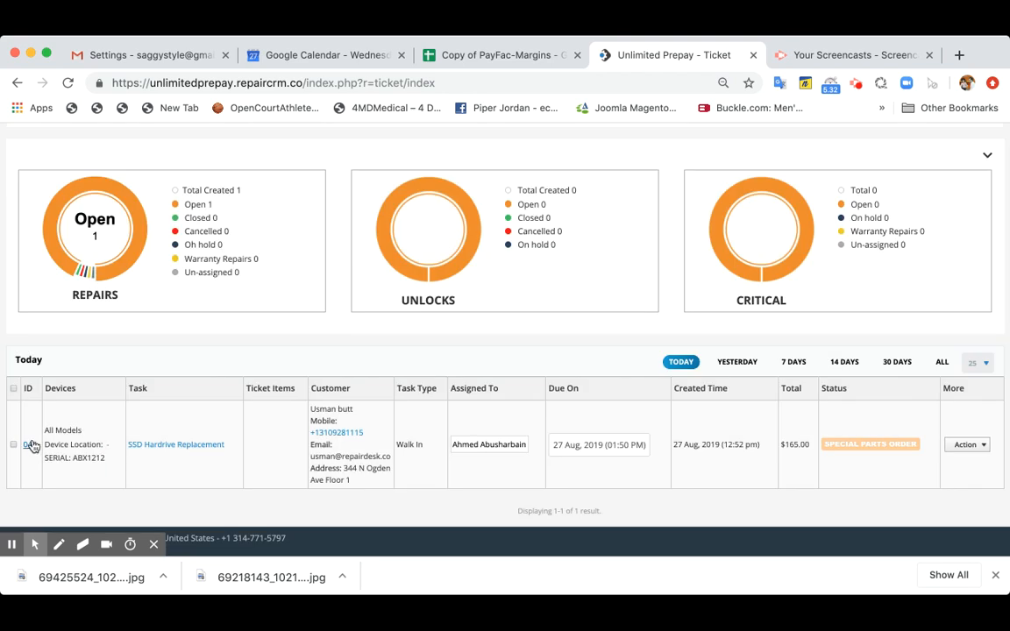
{"action": "left_click", "coordinate": [32, 446]}
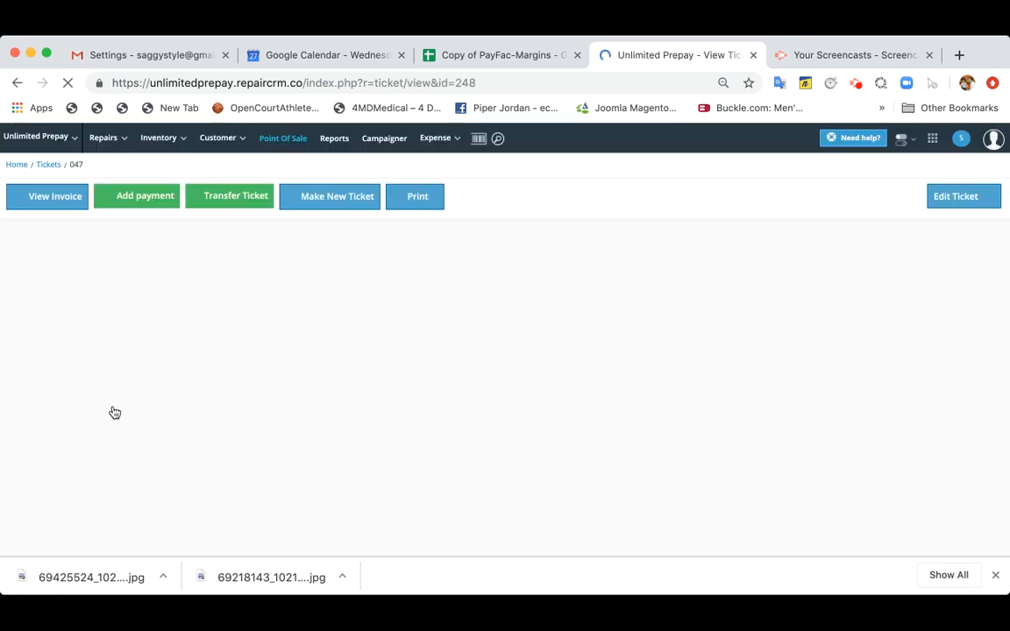
- Review the ticket's custom fields and all of its diagnostic notes under the device details
{"action": "scroll", "coordinate": [288, 342], "scroll_direction": "down", "scroll_amount": 4}
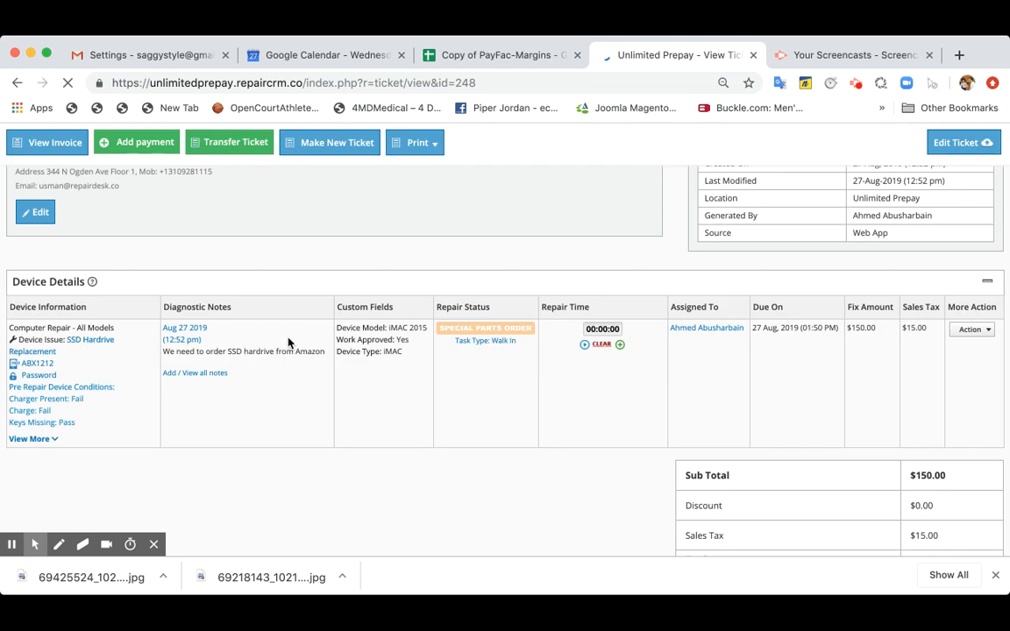
{"action": "left_click_drag", "start_coordinate": [405, 353], "coordinate": [338, 329]}
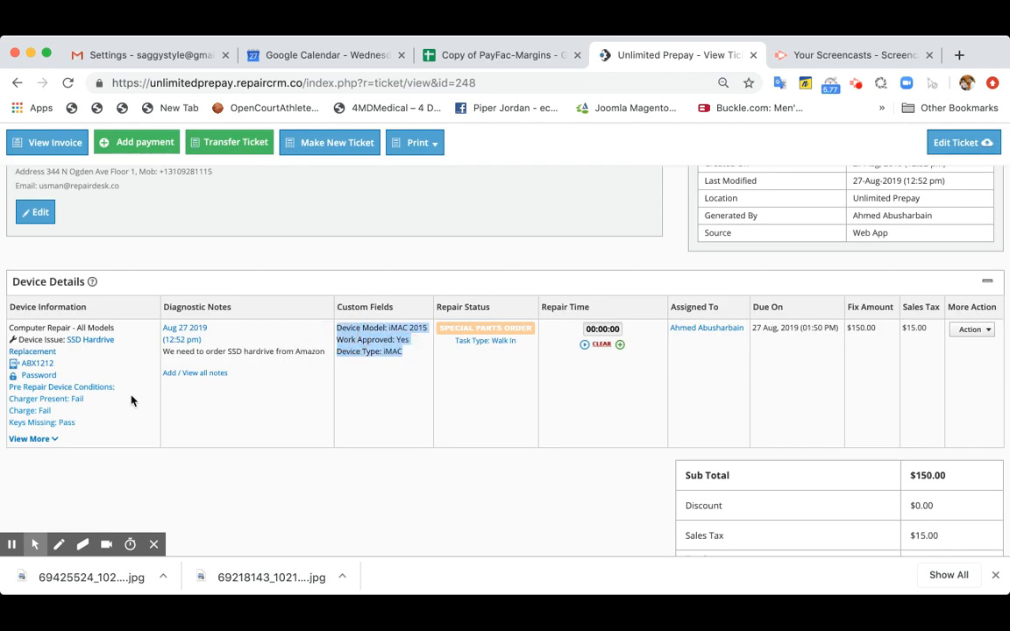
{"action": "left_click", "coordinate": [211, 375]}
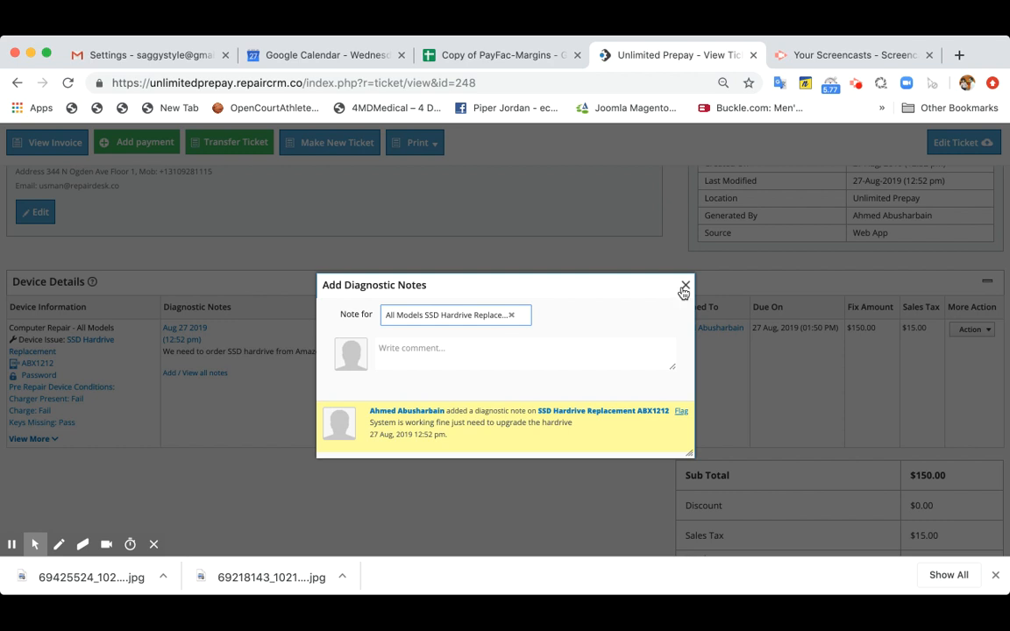
{"action": "left_click", "coordinate": [685, 288]}
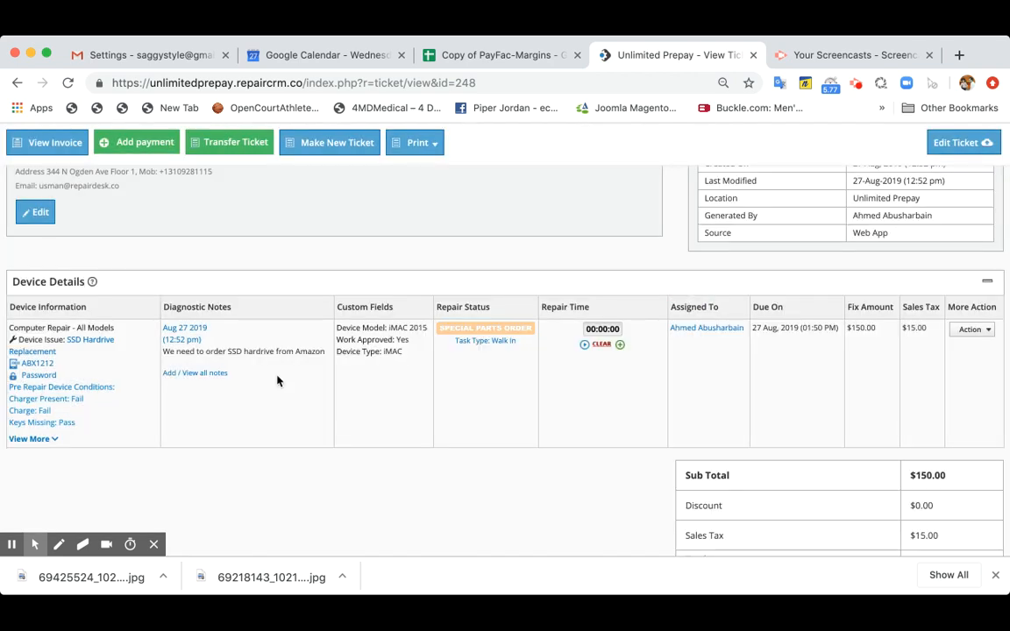
- Expand the ticket's pre-repair device conditions and inspect the full pre-repair checklist without changing it
{"action": "left_click", "coordinate": [32, 438]}
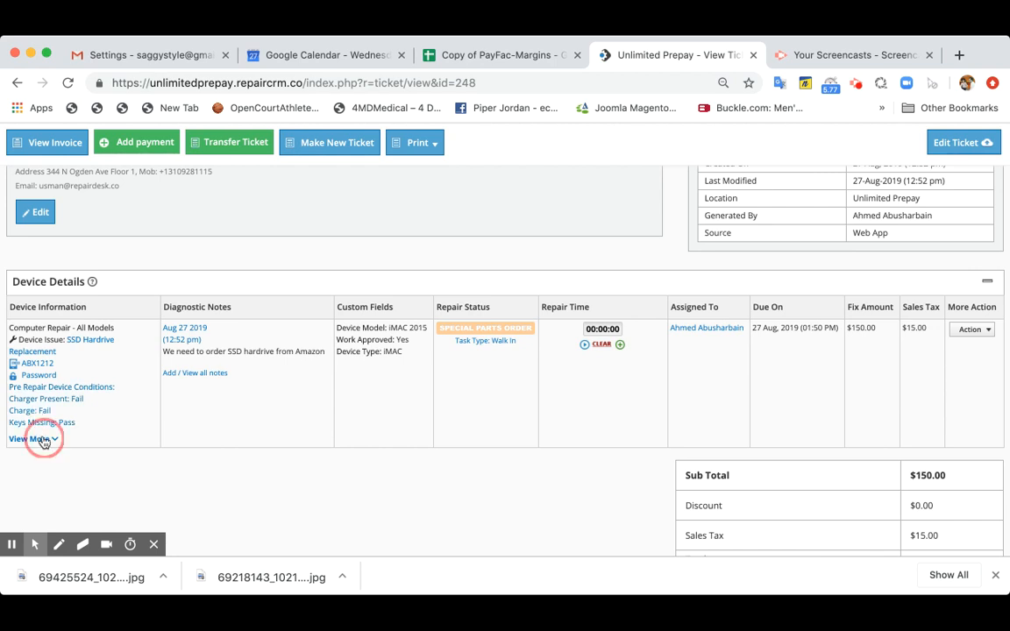
{"action": "left_click", "coordinate": [48, 433]}
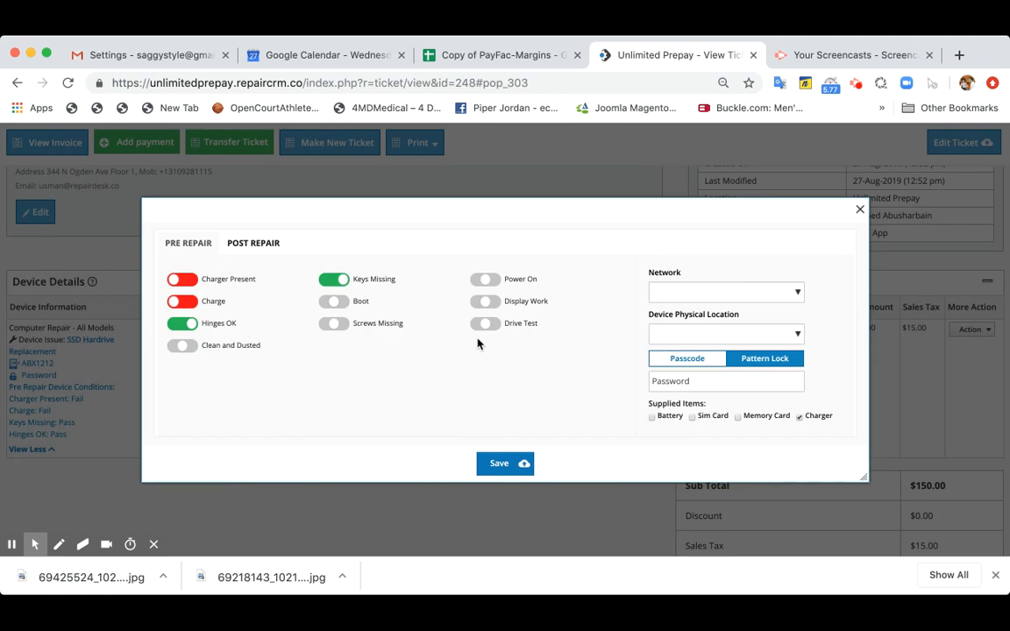
{"action": "key", "text": "Escape"}
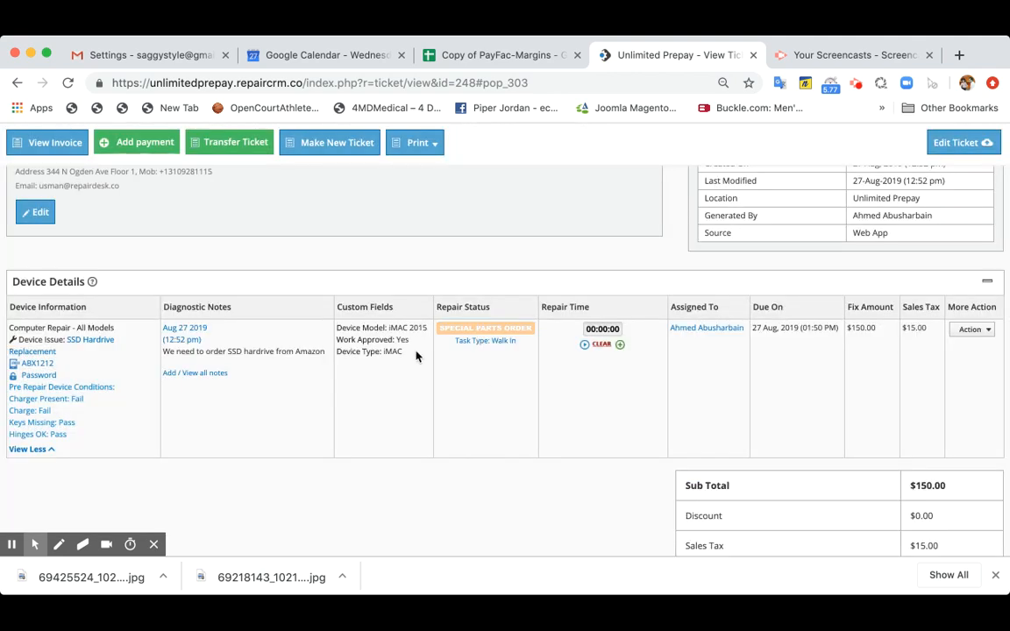
- Open the ticket for editing and view all custom fields of the SSD Hardrive Replacement task without changes
{"action": "left_click", "coordinate": [985, 143]}
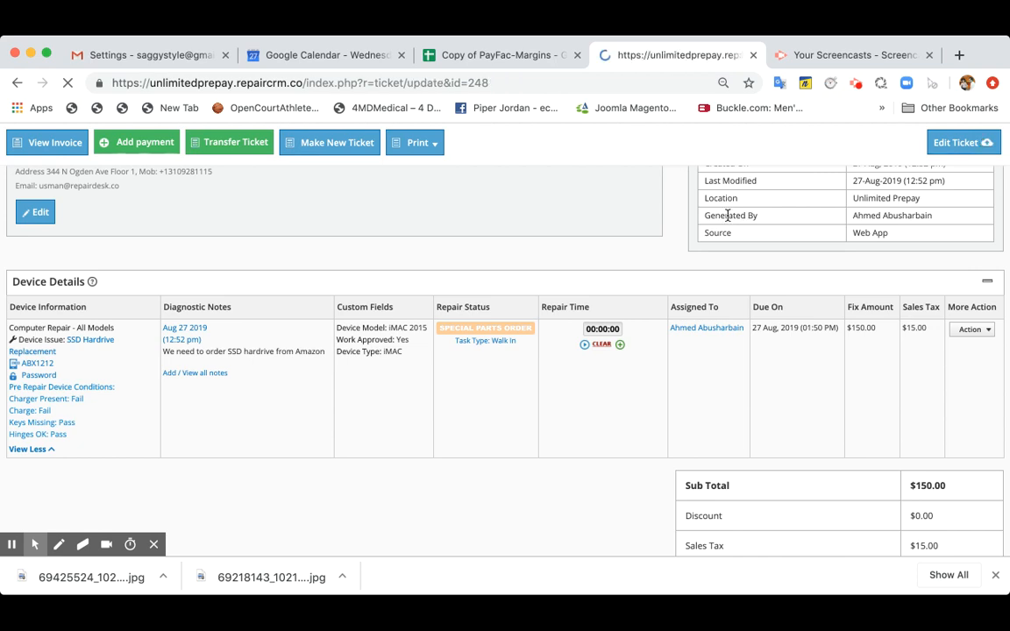
{"action": "scroll", "coordinate": [568, 395], "scroll_direction": "down", "scroll_amount": 3}
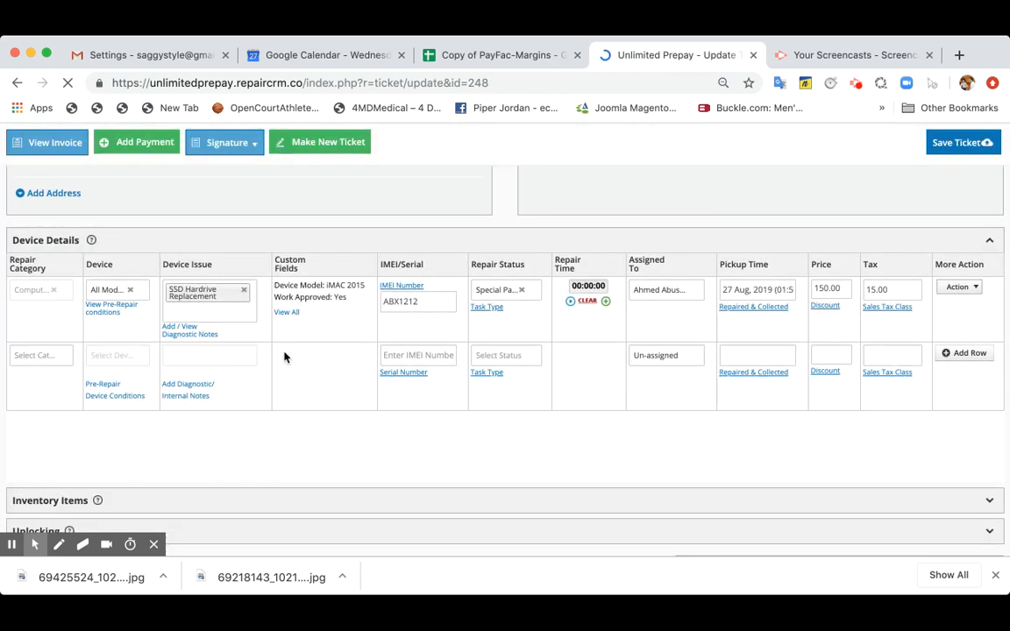
{"action": "left_click", "coordinate": [291, 313]}
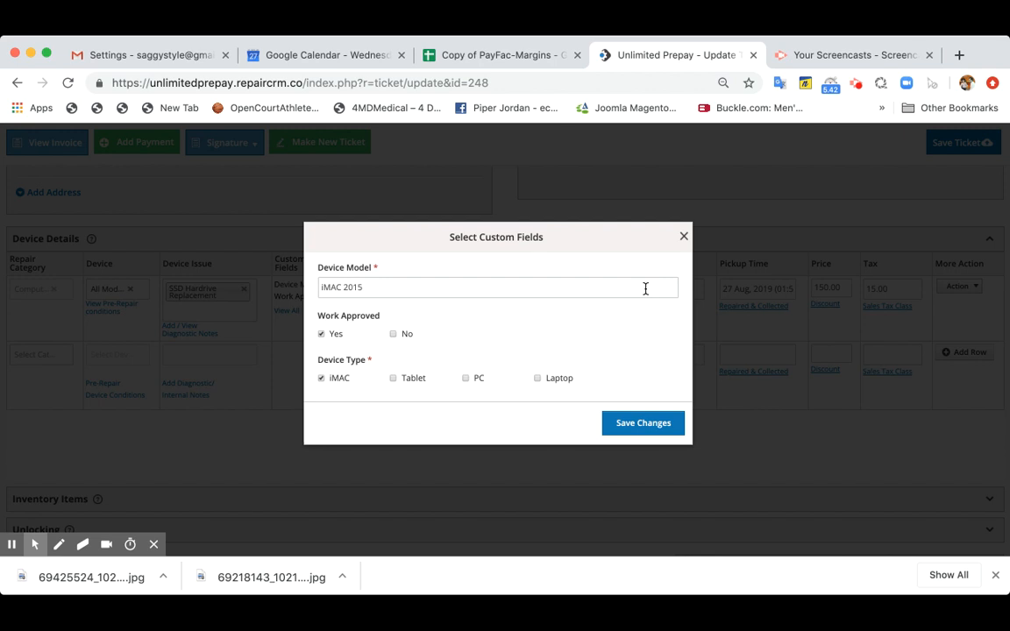
{"action": "left_click", "coordinate": [684, 238]}
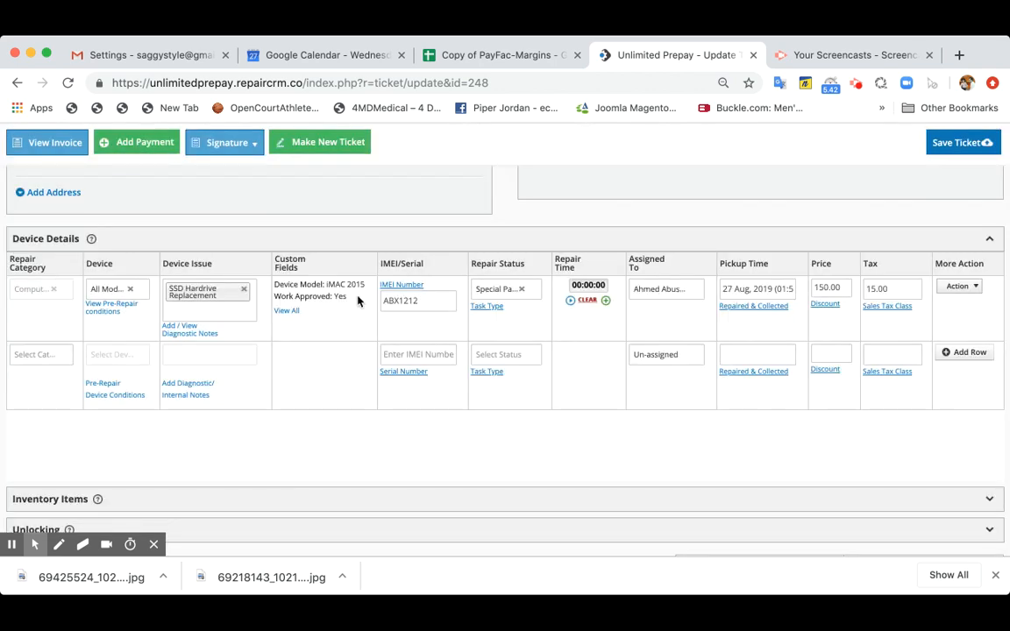
- Go to the store settings and open the management page for repair categories
{"action": "scroll", "coordinate": [656, 224], "scroll_direction": "up", "scroll_amount": 5}
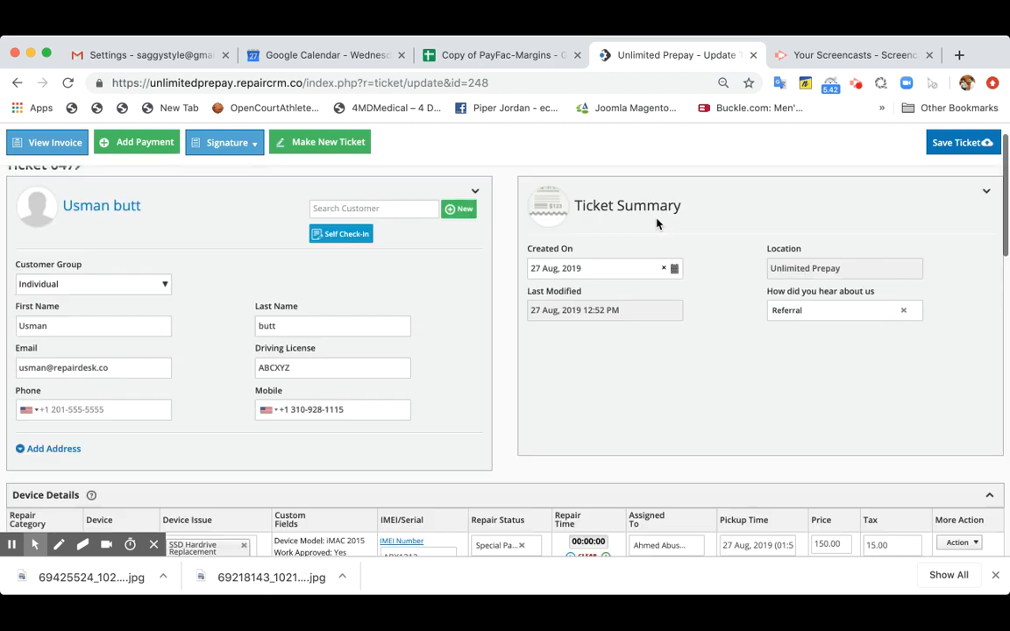
{"action": "left_click", "coordinate": [933, 138]}
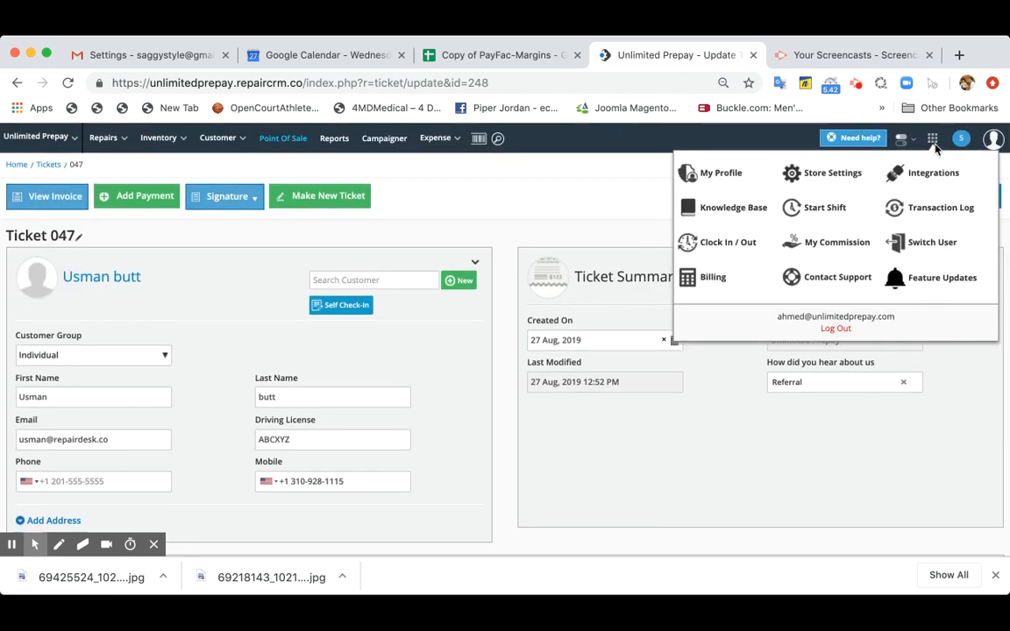
{"action": "left_click", "coordinate": [838, 173]}
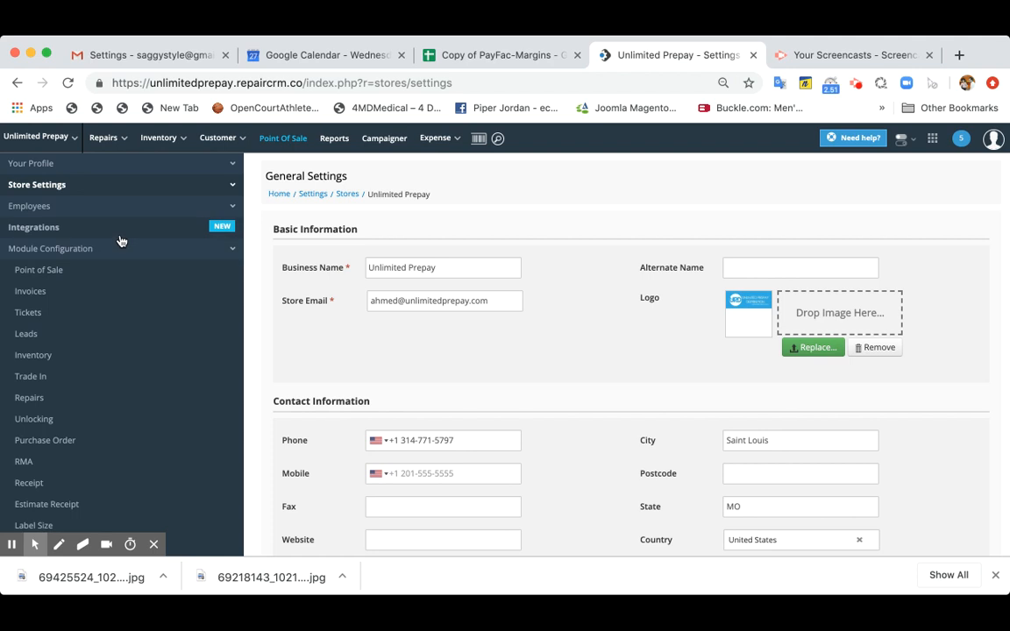
{"action": "scroll", "coordinate": [77, 390], "scroll_direction": "down", "scroll_amount": 5}
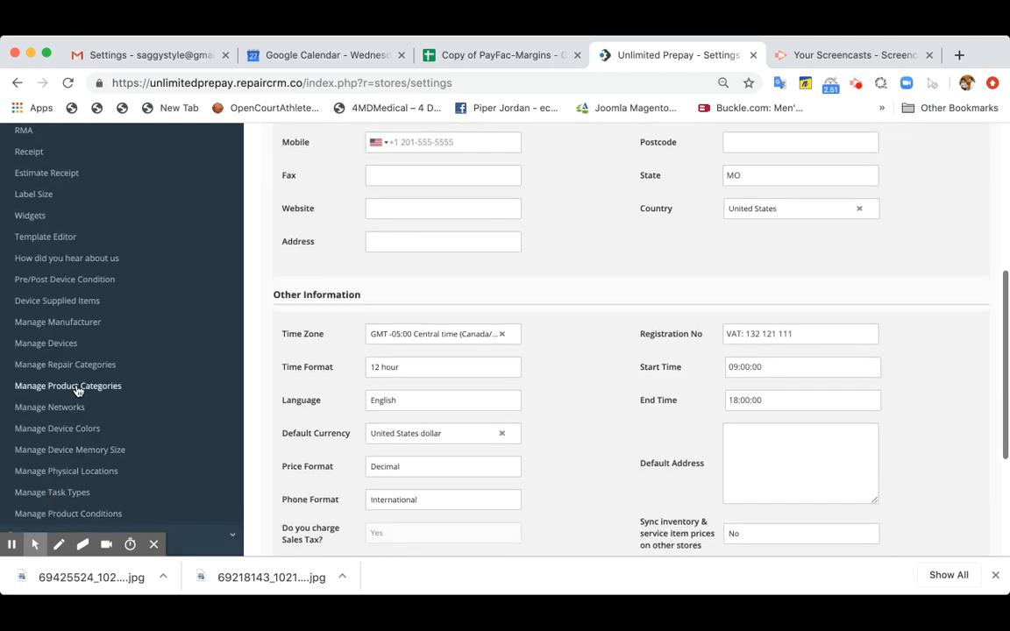
{"action": "scroll", "coordinate": [77, 390], "scroll_direction": "down", "scroll_amount": 1}
{"action": "left_click", "coordinate": [104, 314]}
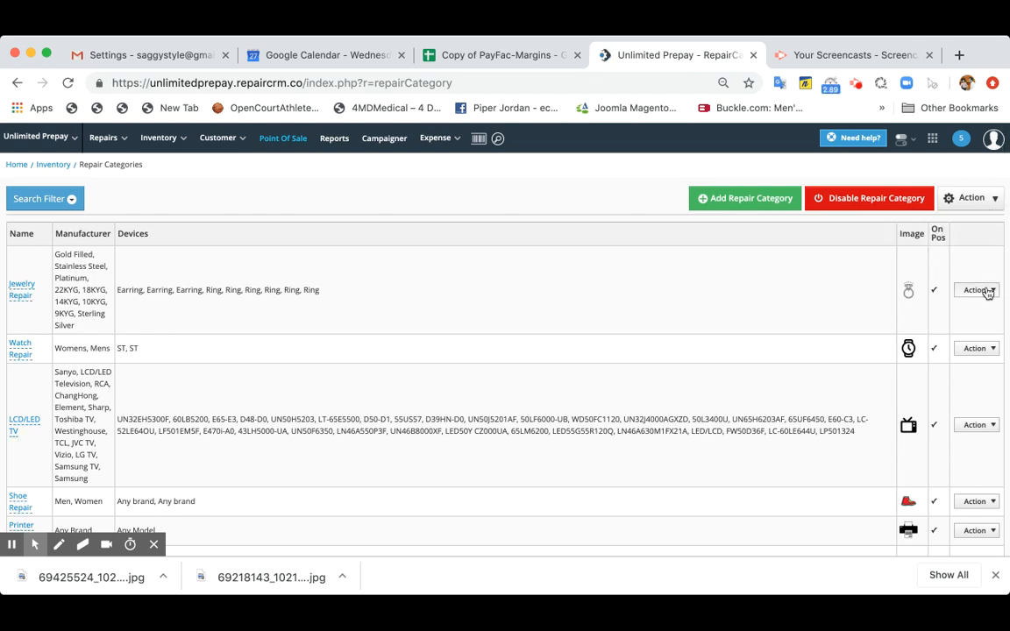
- Examine the custom field setup of the Computer Repair category and close it without changes
{"action": "scroll", "coordinate": [955, 412], "scroll_direction": "down", "scroll_amount": 10}
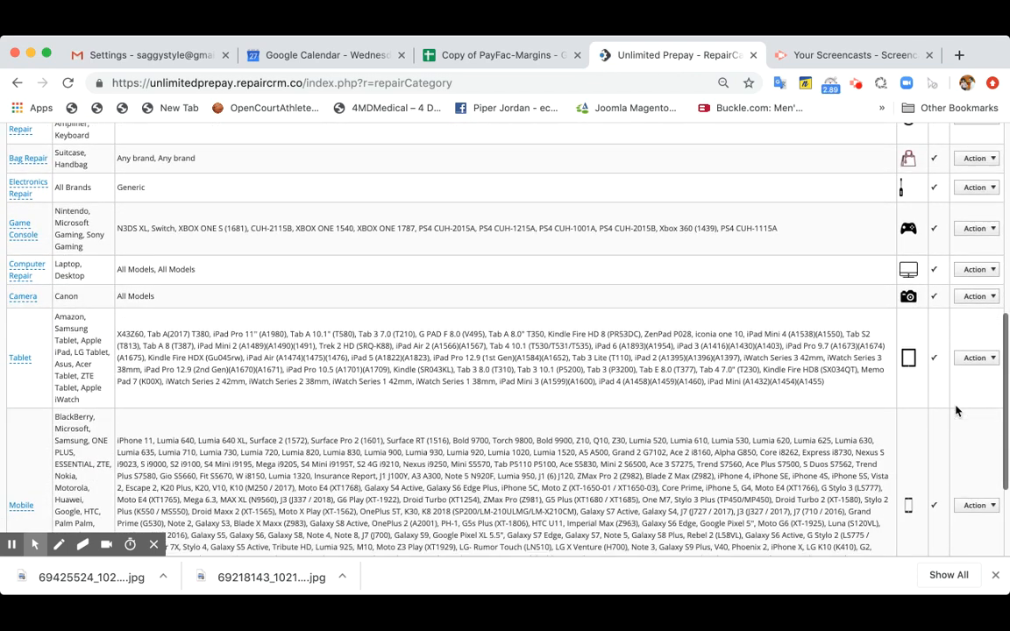
{"action": "scroll", "coordinate": [956, 412], "scroll_direction": "down", "scroll_amount": 5}
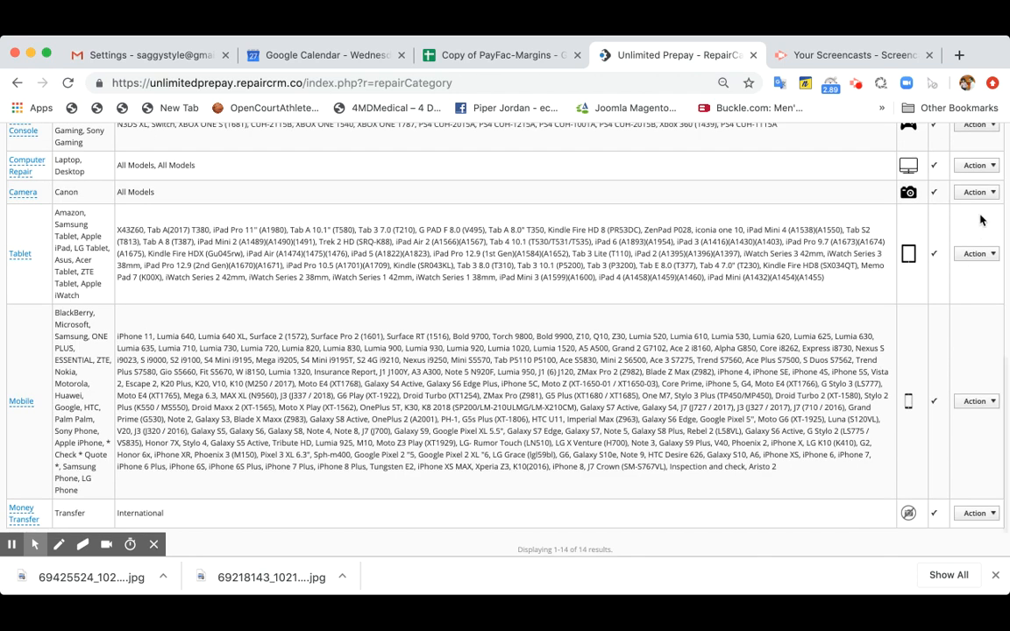
{"action": "mouse_move", "coordinate": [991, 165]}
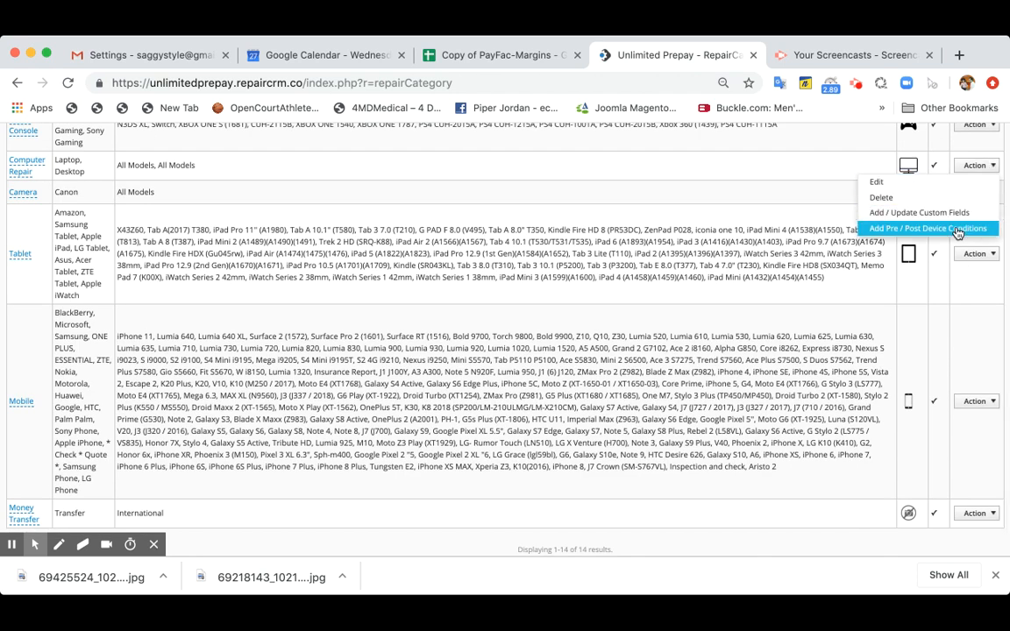
{"action": "left_click", "coordinate": [958, 212]}
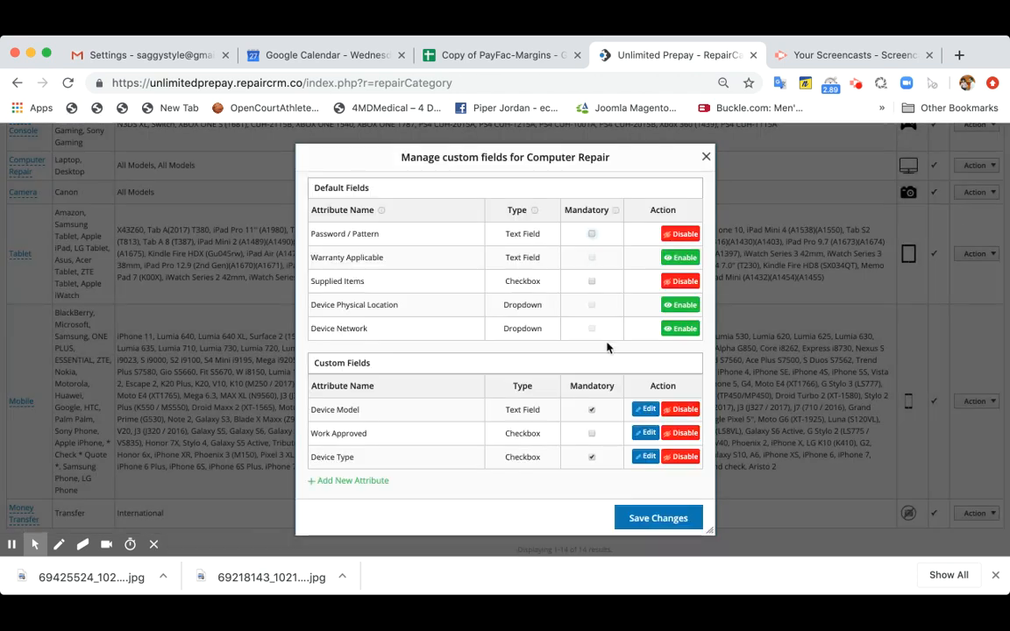
{"action": "left_click", "coordinate": [706, 159]}
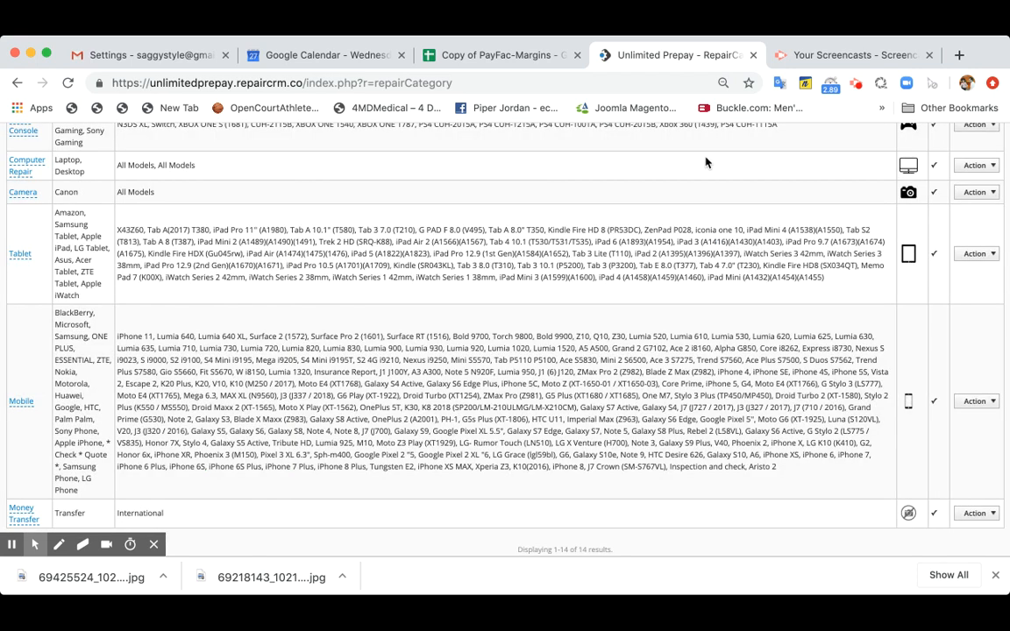